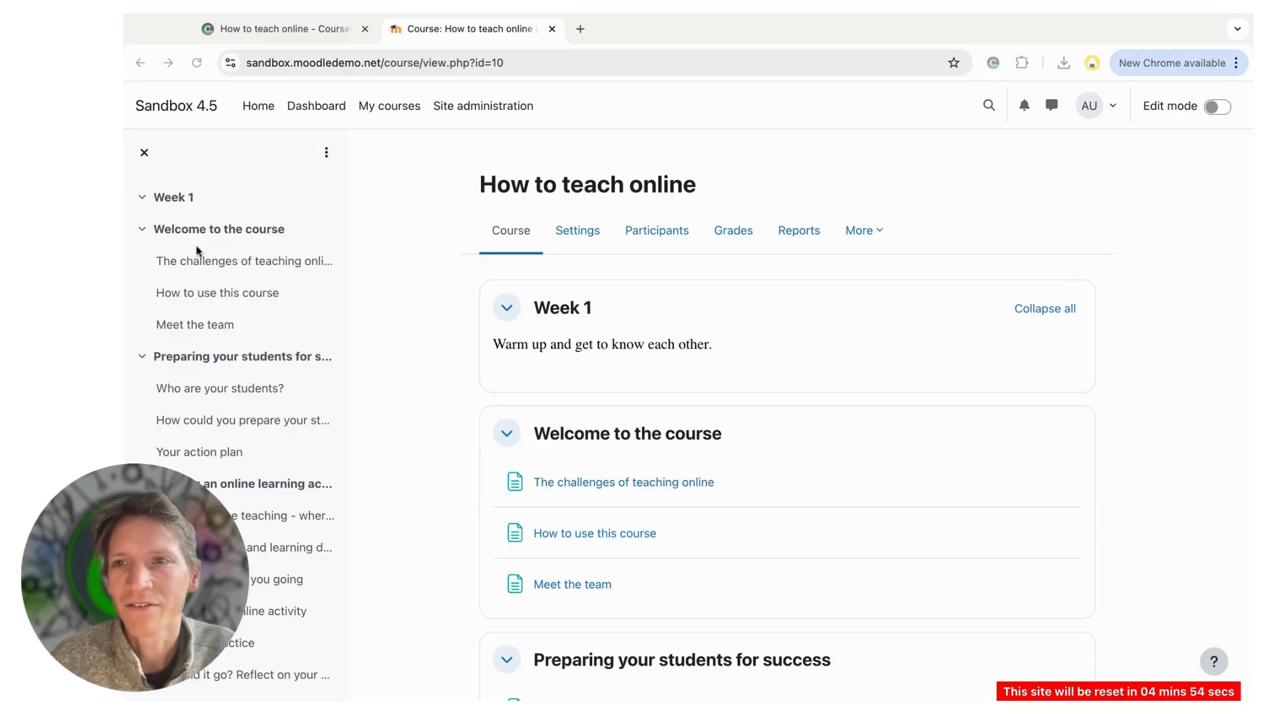
Review the Moodle course pages "The challenges of teaching online", "How could you prepare your students for success?" and "Planning online teaching - where to start".
click(205, 267)
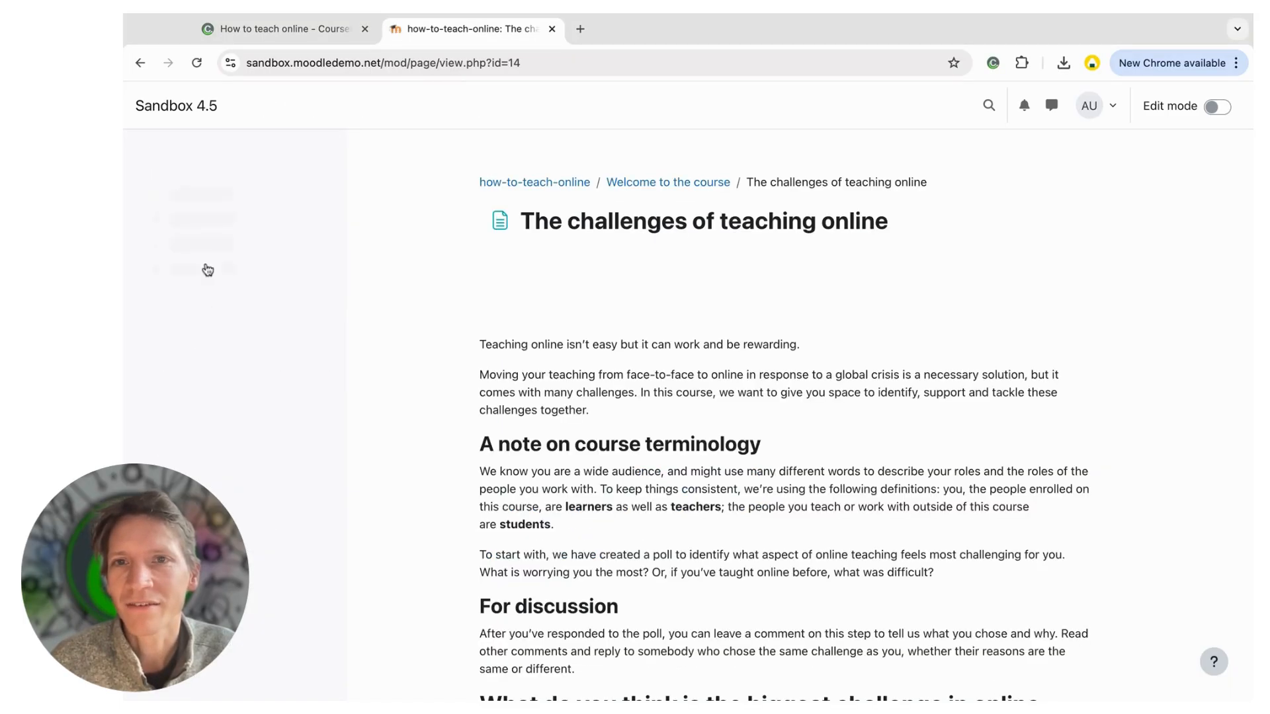
scroll(431, 344, down, 5)
scroll(431, 301, up, 5)
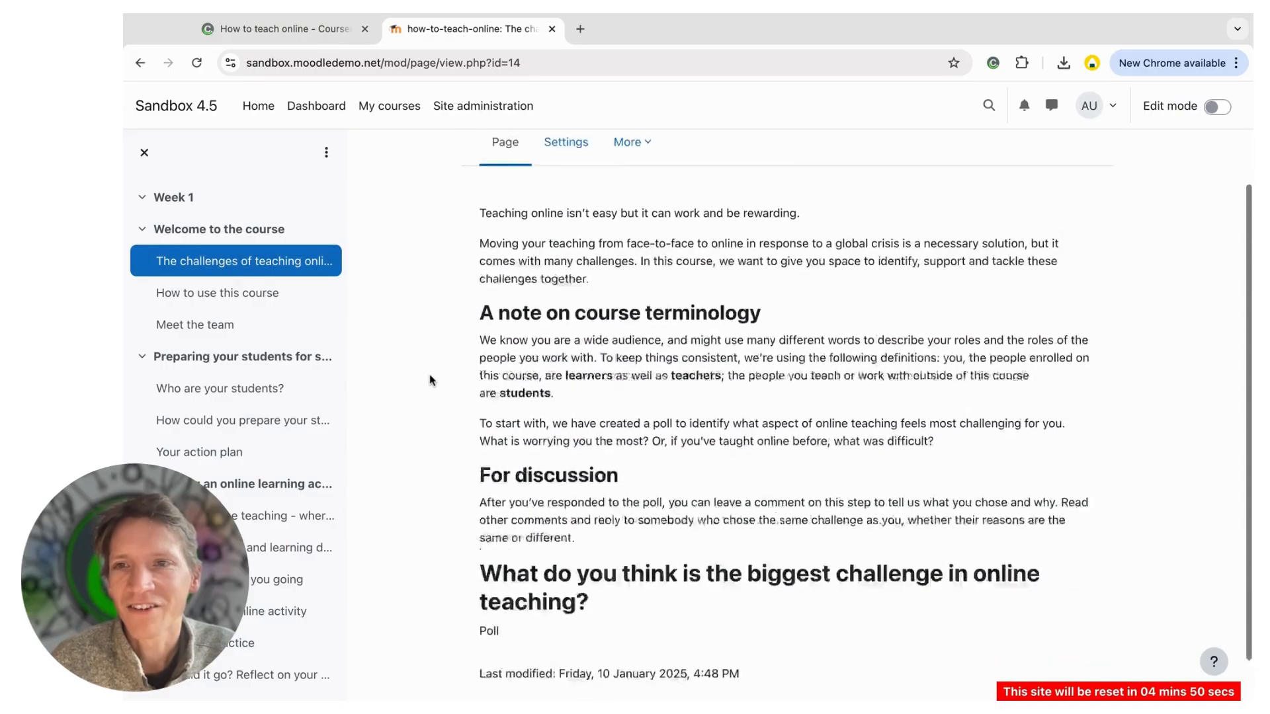
click(193, 421)
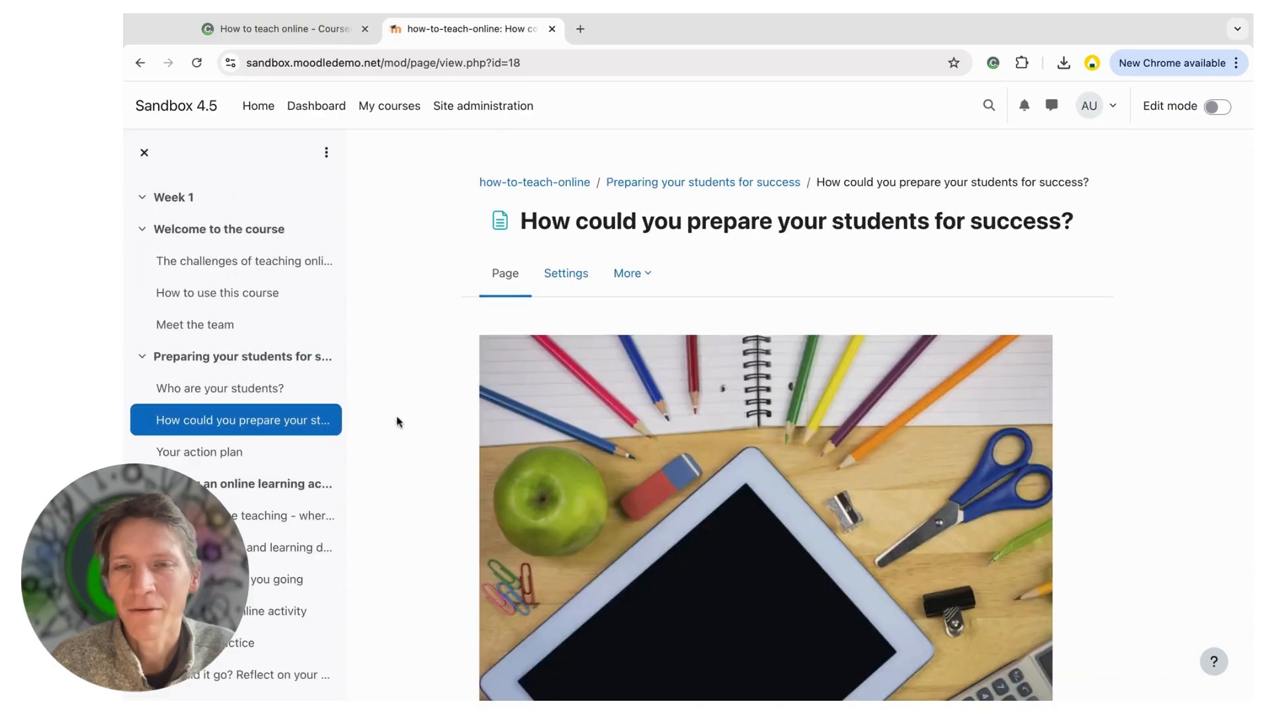
scroll(410, 421, down, 10)
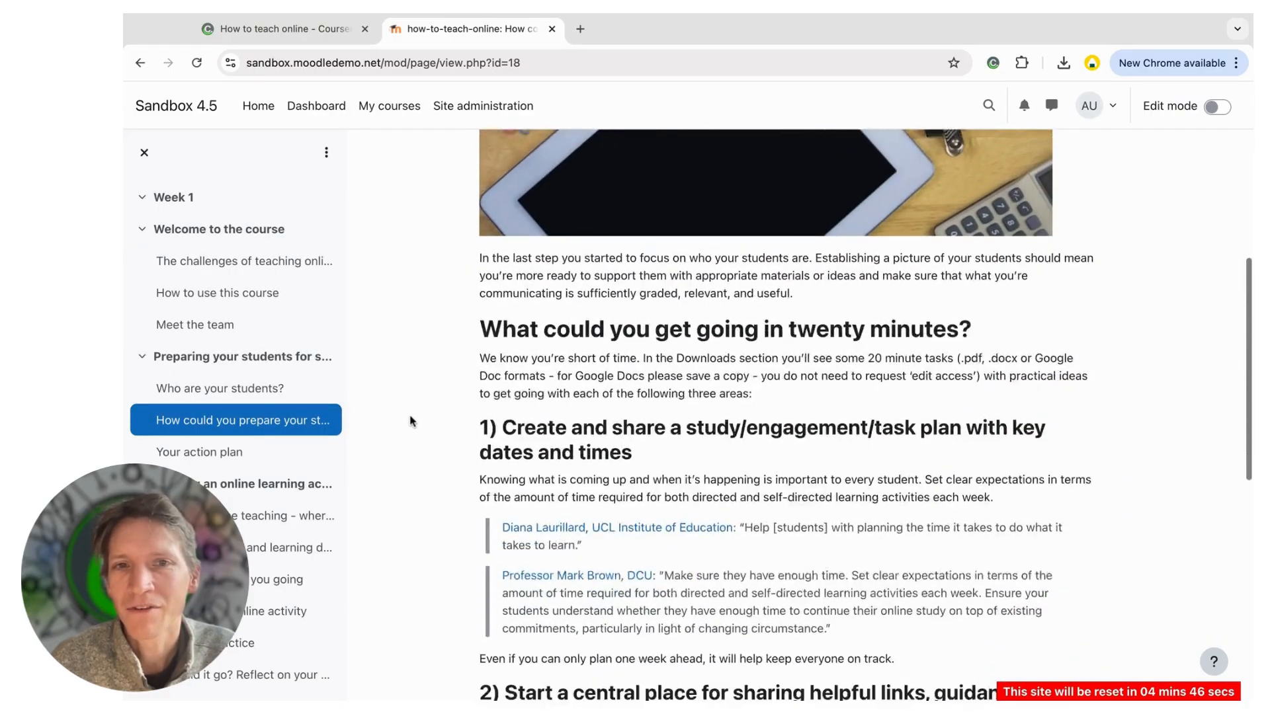
scroll(410, 421, down, 5)
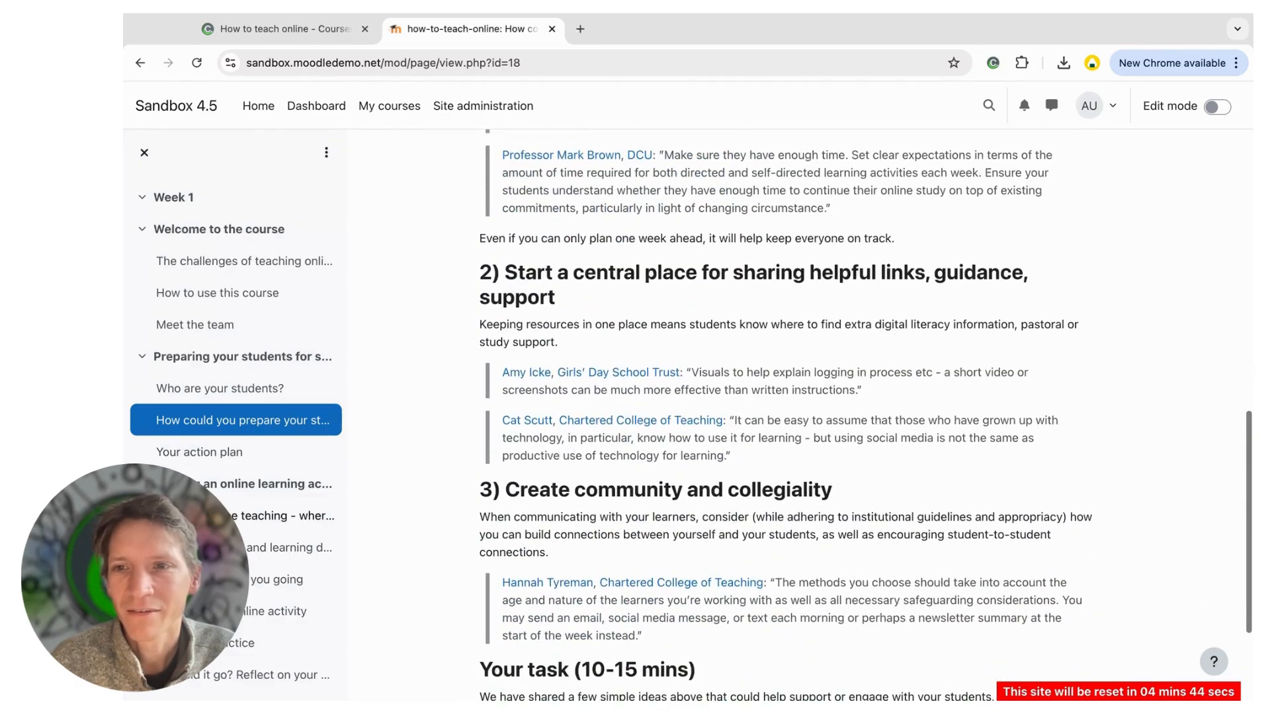
click(285, 516)
scroll(400, 508, down, 5)
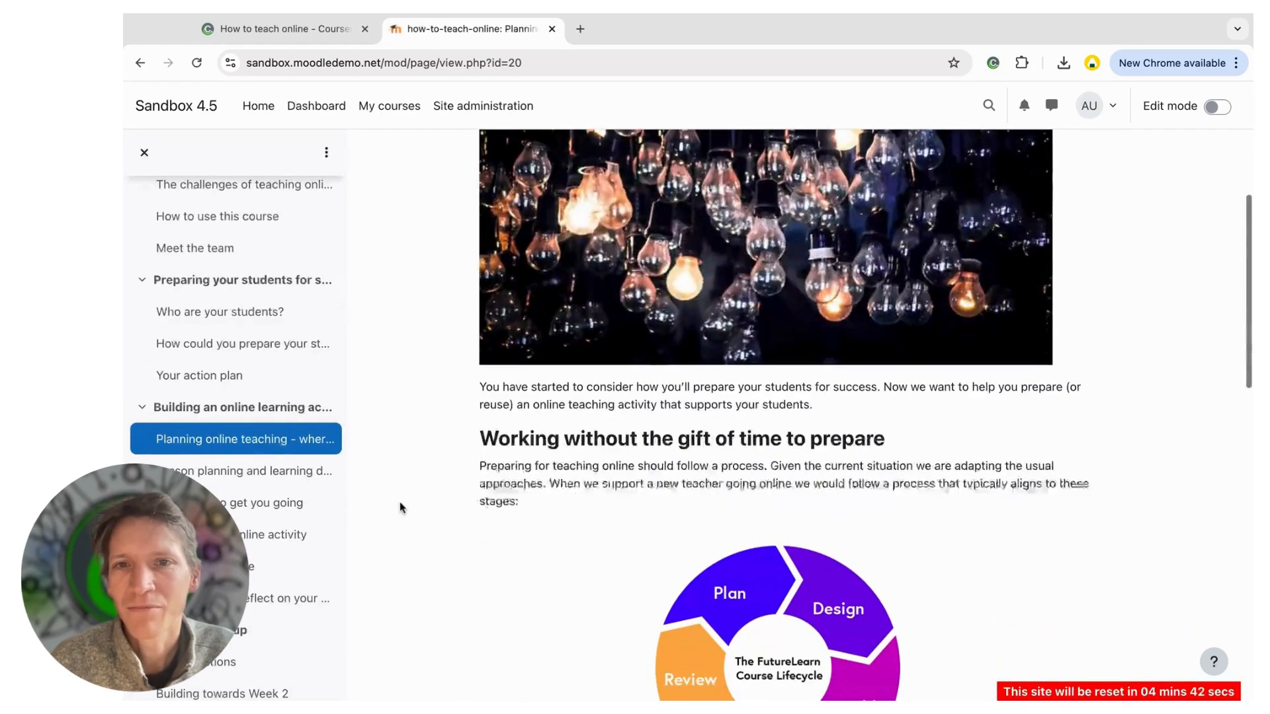
scroll(400, 502, up, 5)
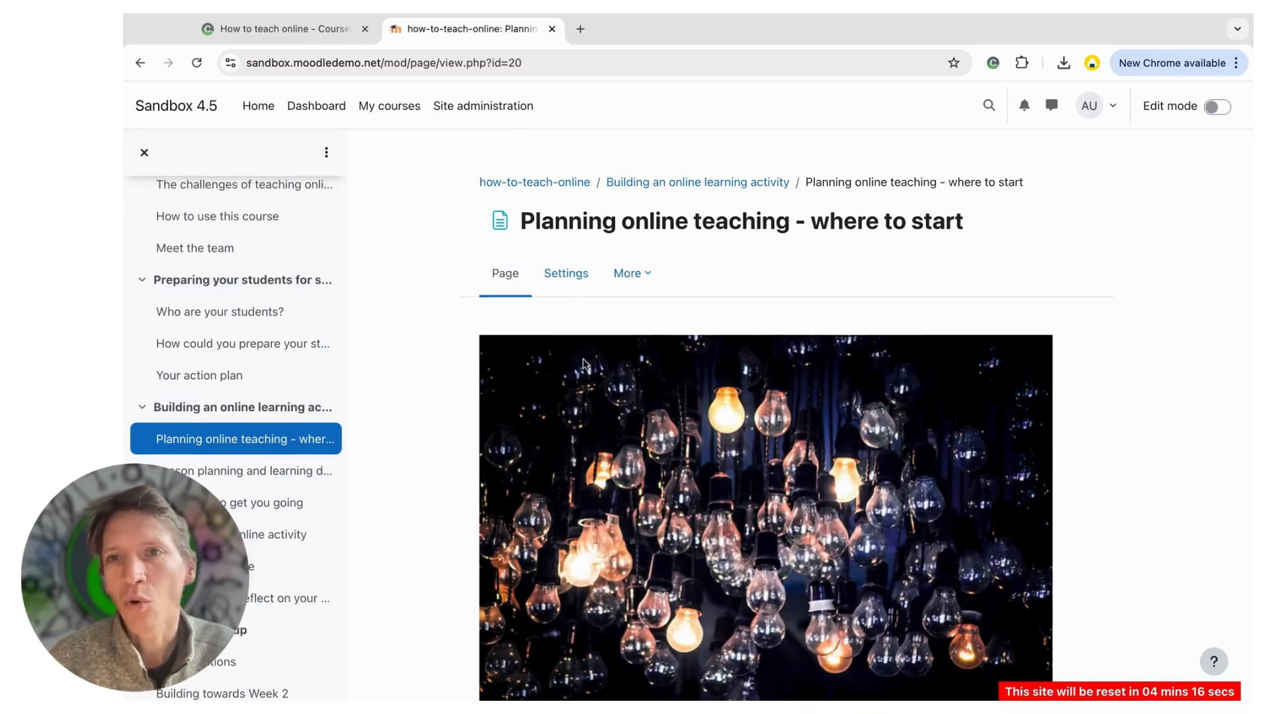
Switch to the Coursensu design and examine the full learning content of the "How could you prepare your students for success?" card, closing it when done.
click(300, 33)
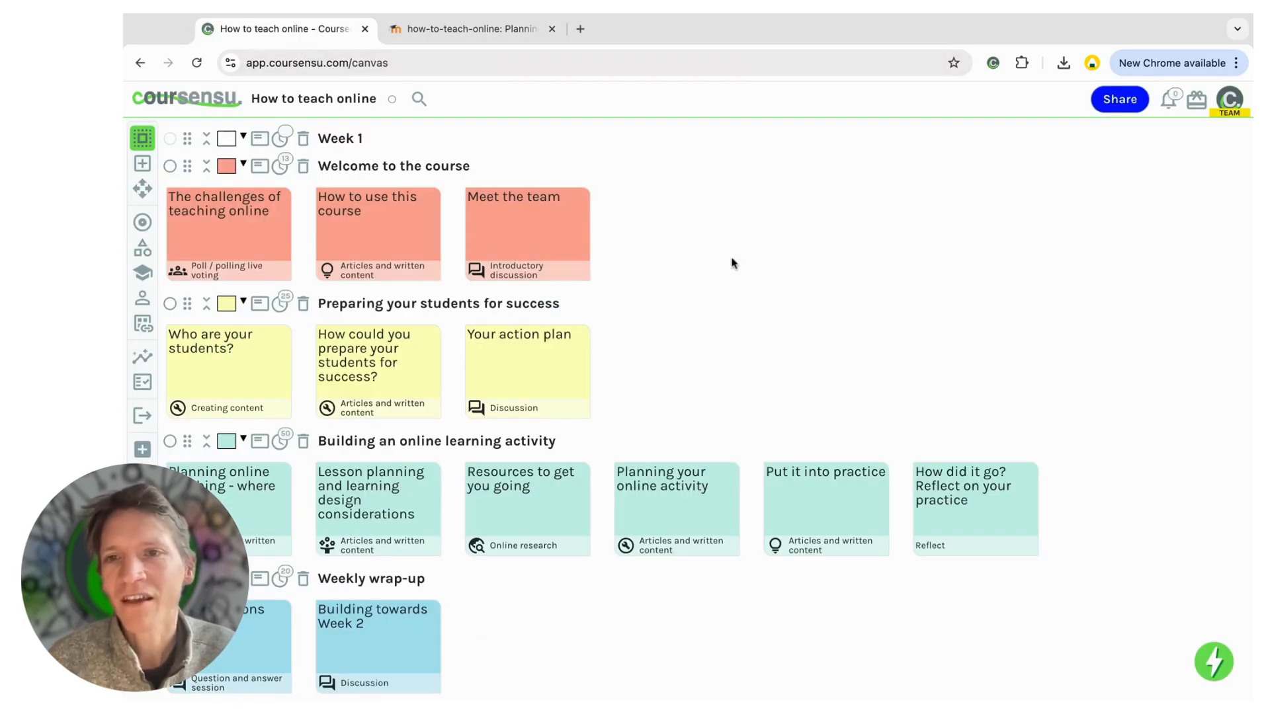
click(392, 362)
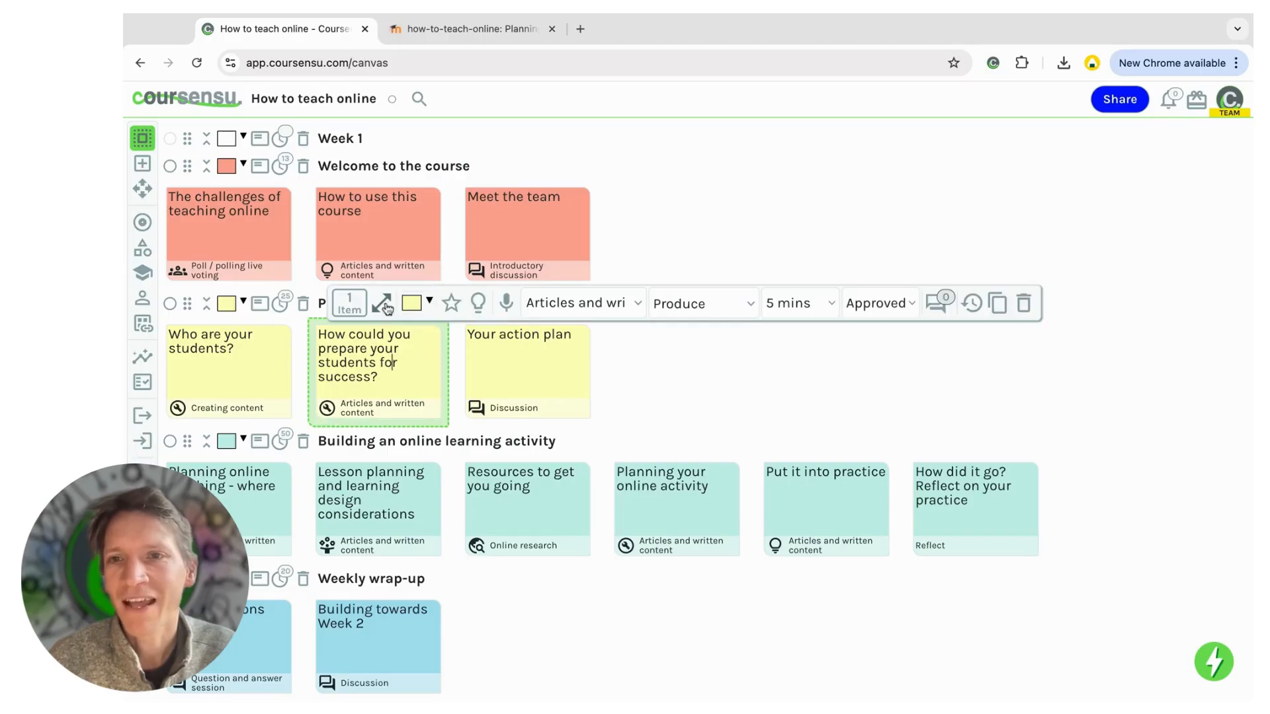
click(383, 304)
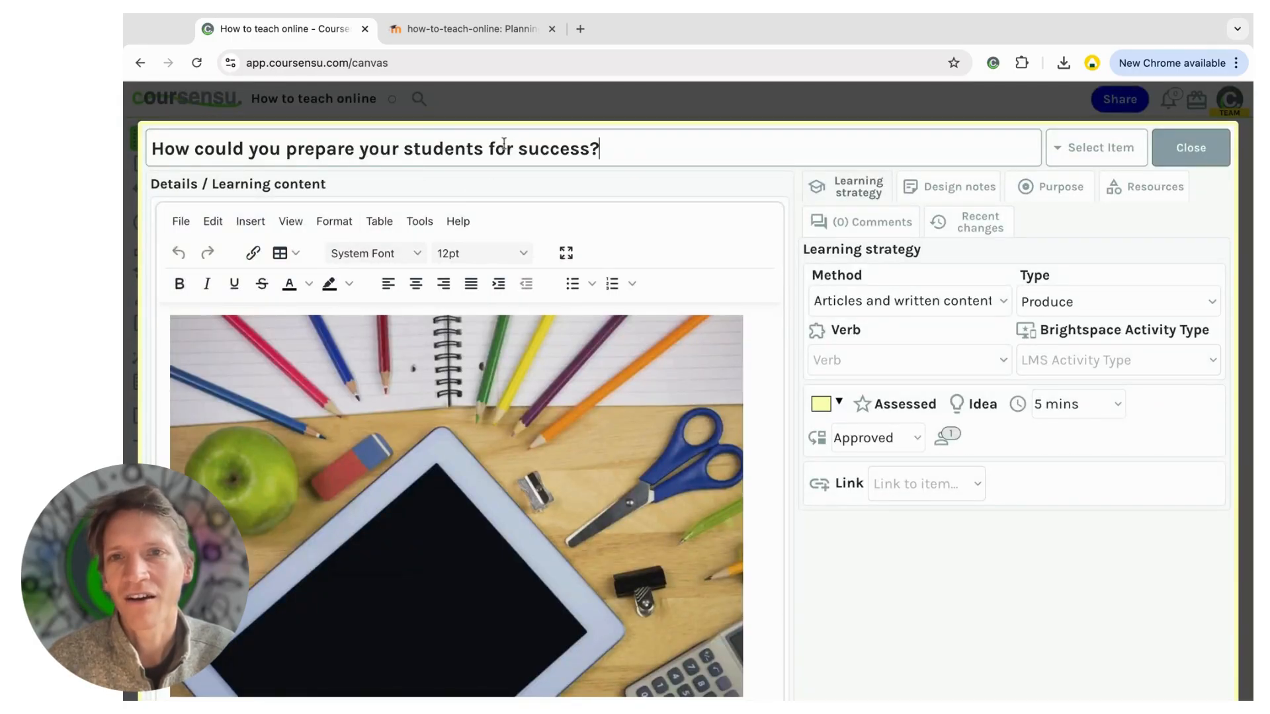
scroll(577, 467, down, 2)
scroll(472, 443, down, 6)
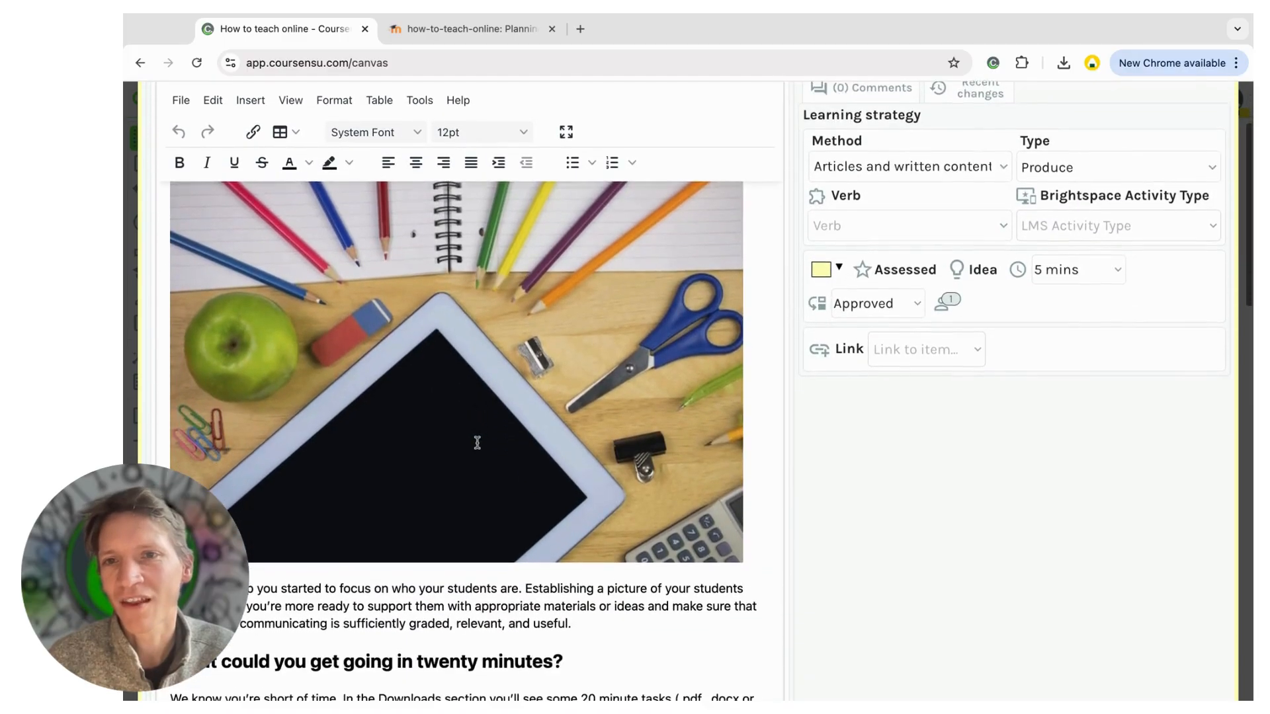
scroll(472, 438, down, 10)
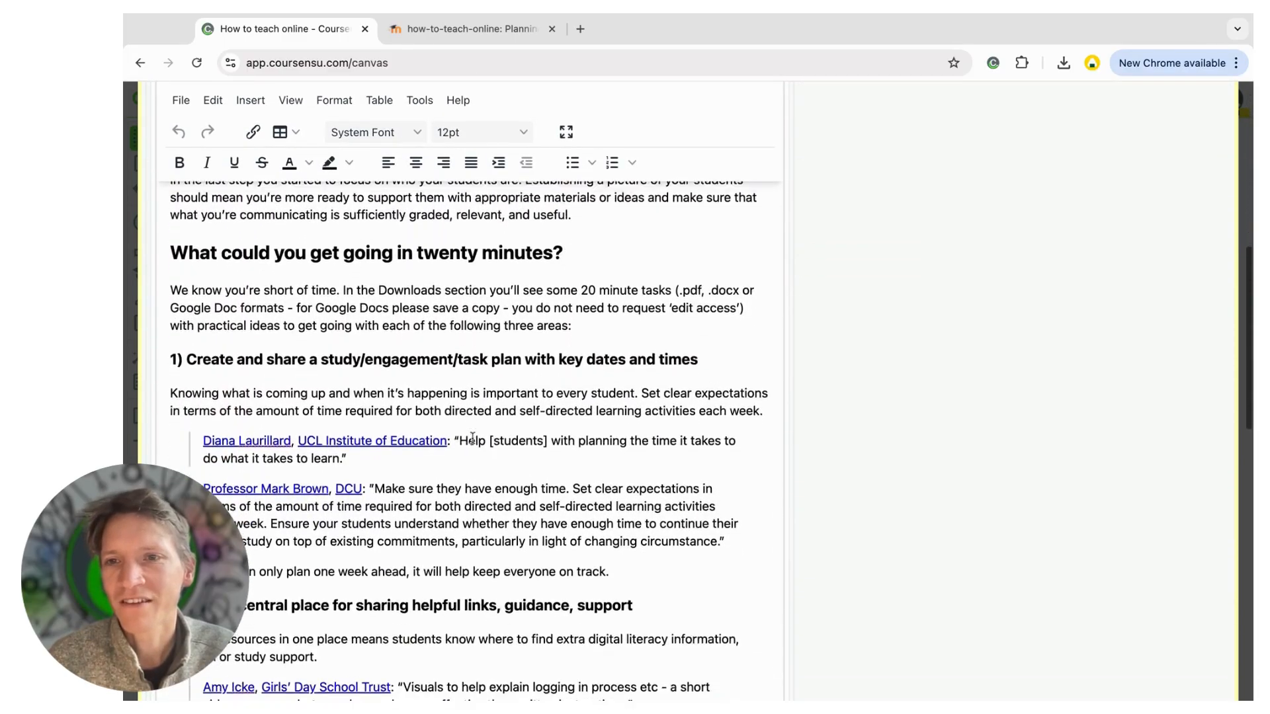
scroll(454, 465, down, 12)
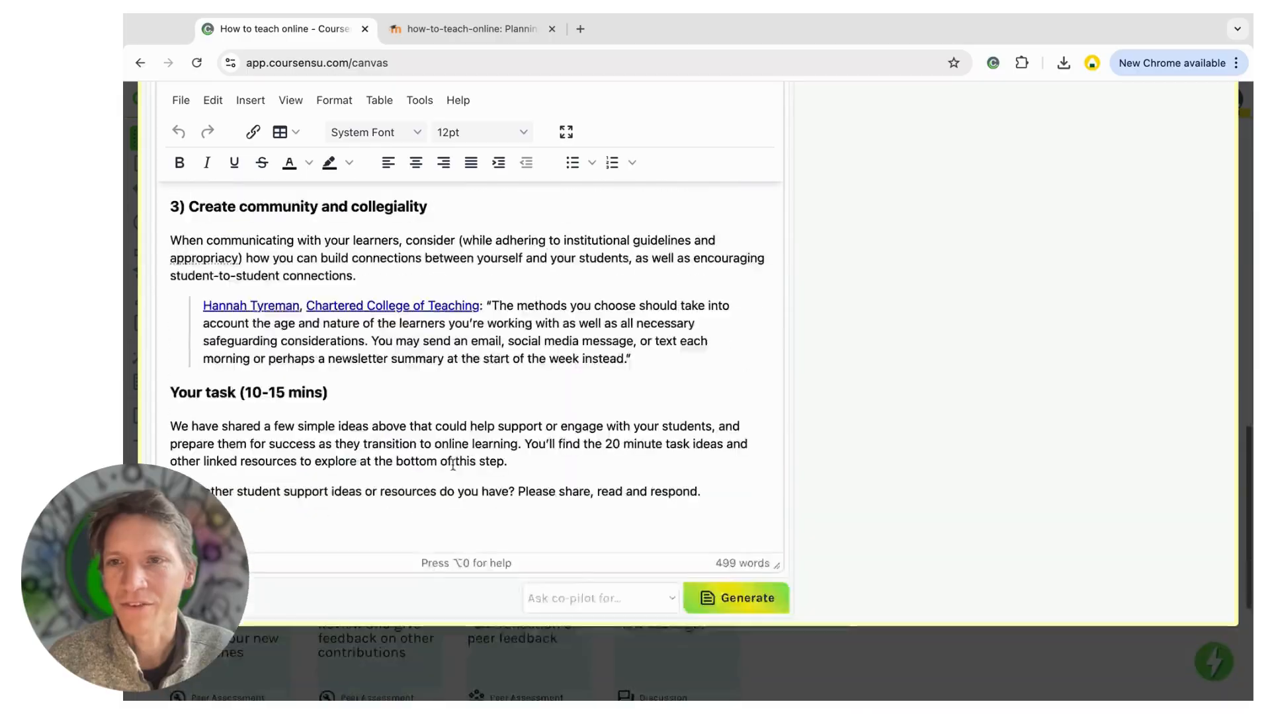
scroll(454, 465, up, 17)
scroll(455, 461, up, 14)
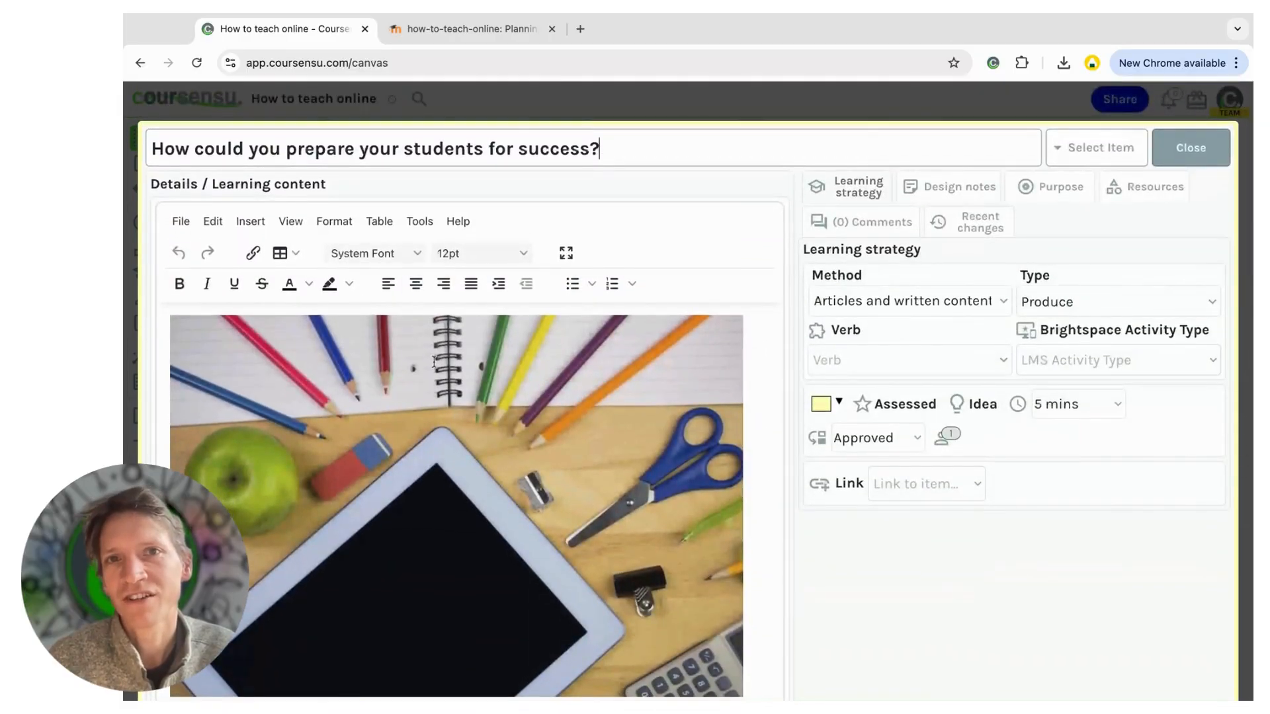
click(1181, 149)
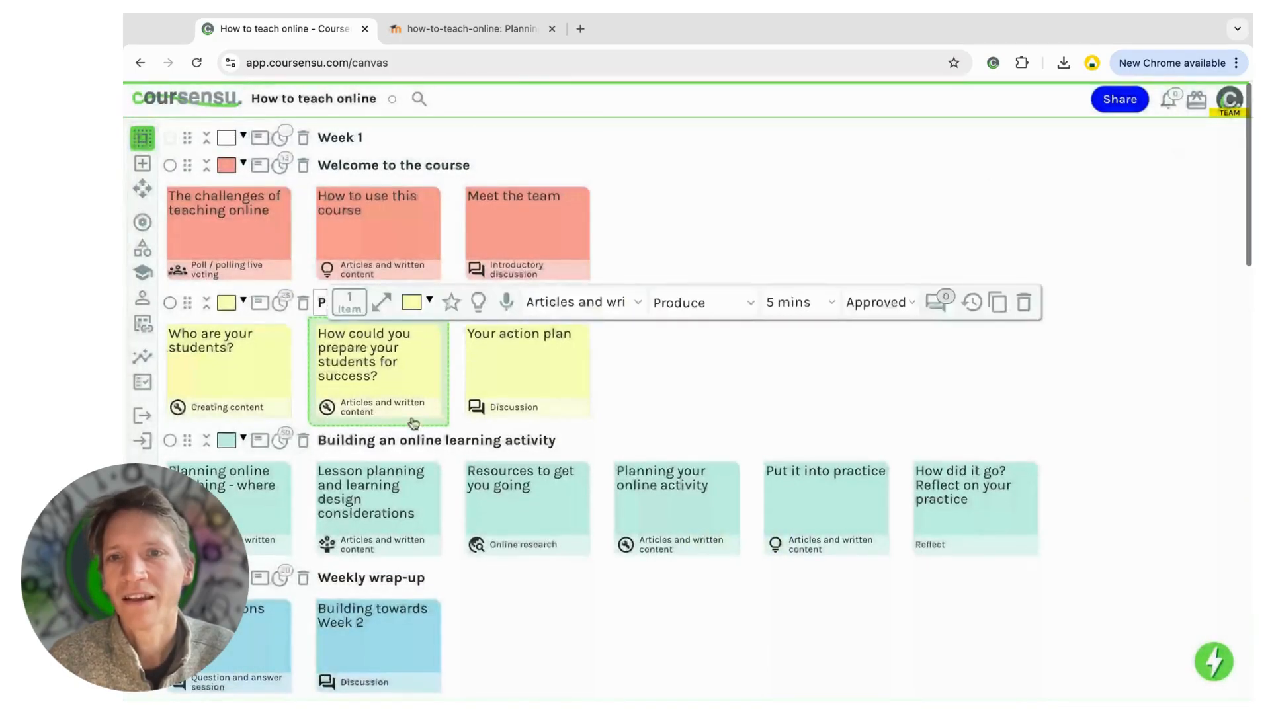
scroll(645, 413, down, 2)
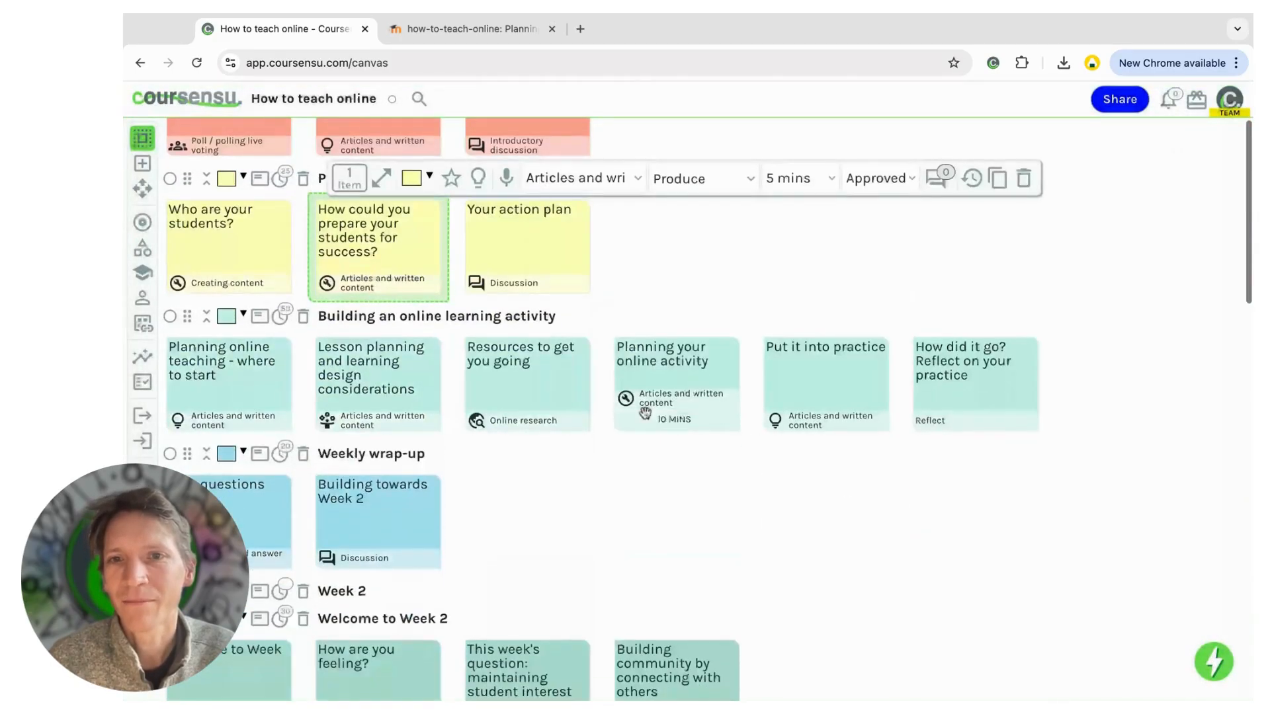
click(676, 526)
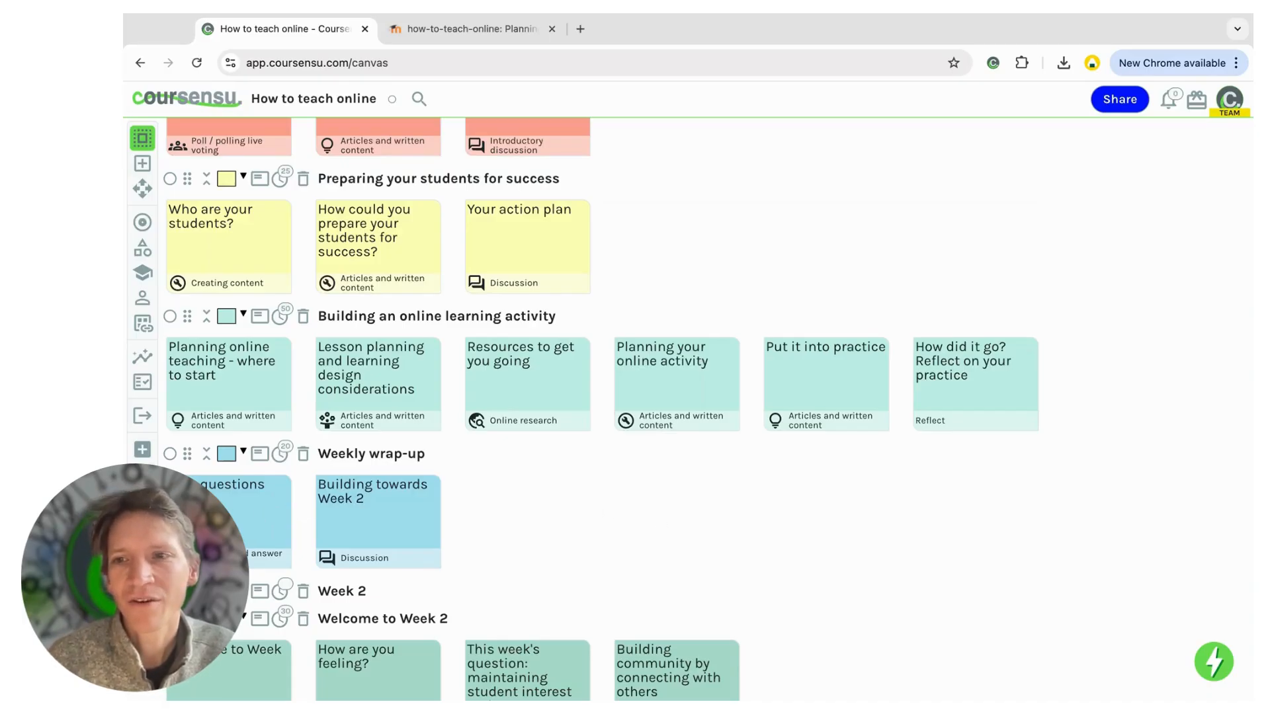
Export the How to teach online design in Moodle (.mbz) format and download the prepared file.
key(ctrl+r)
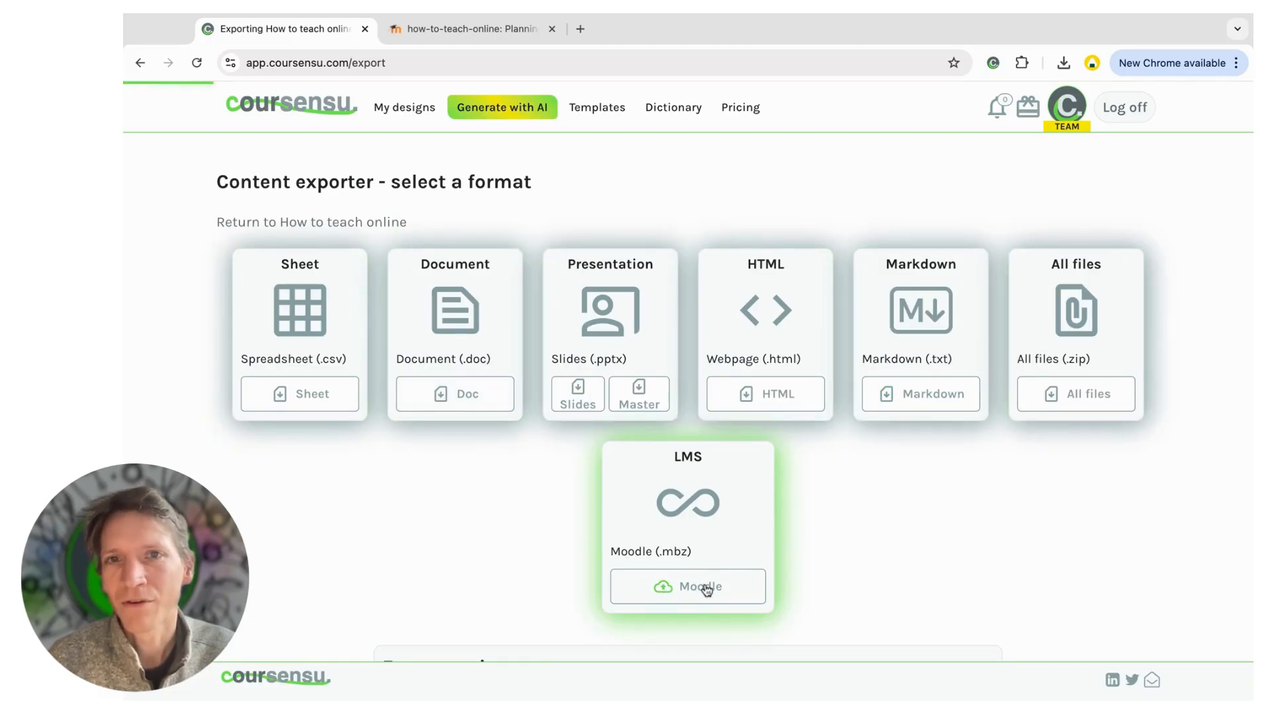
click(706, 588)
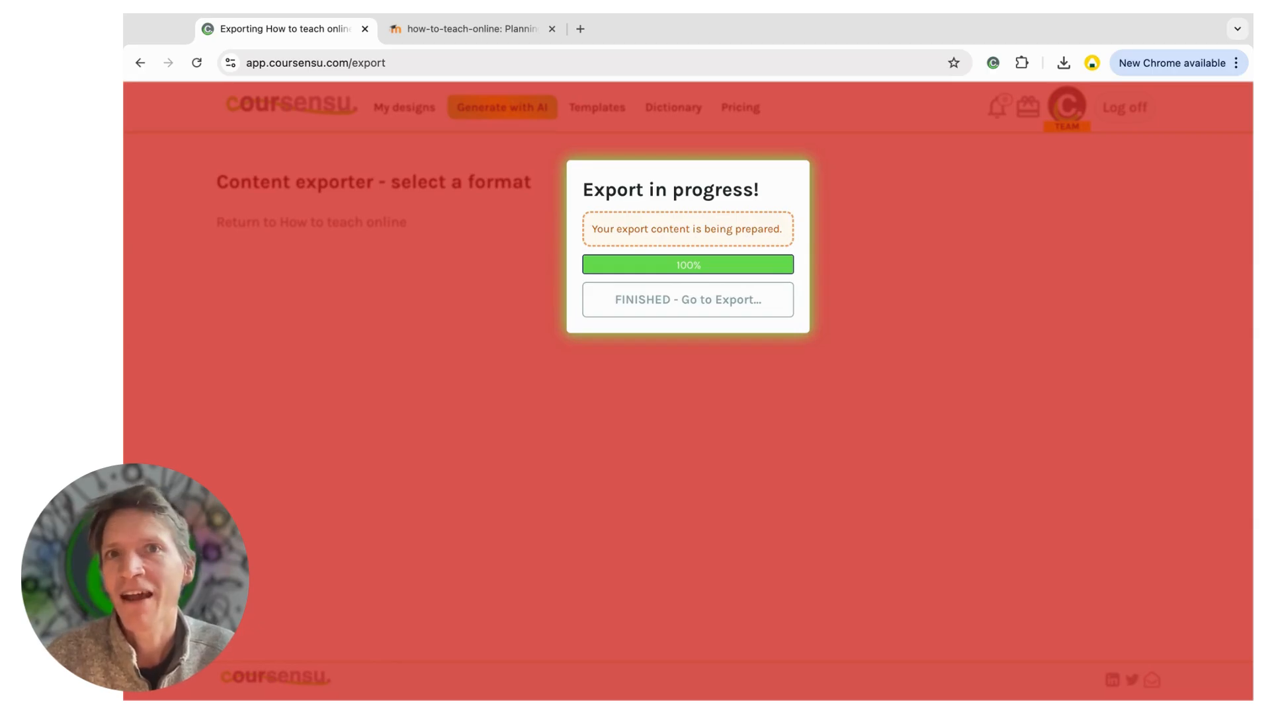
click(682, 310)
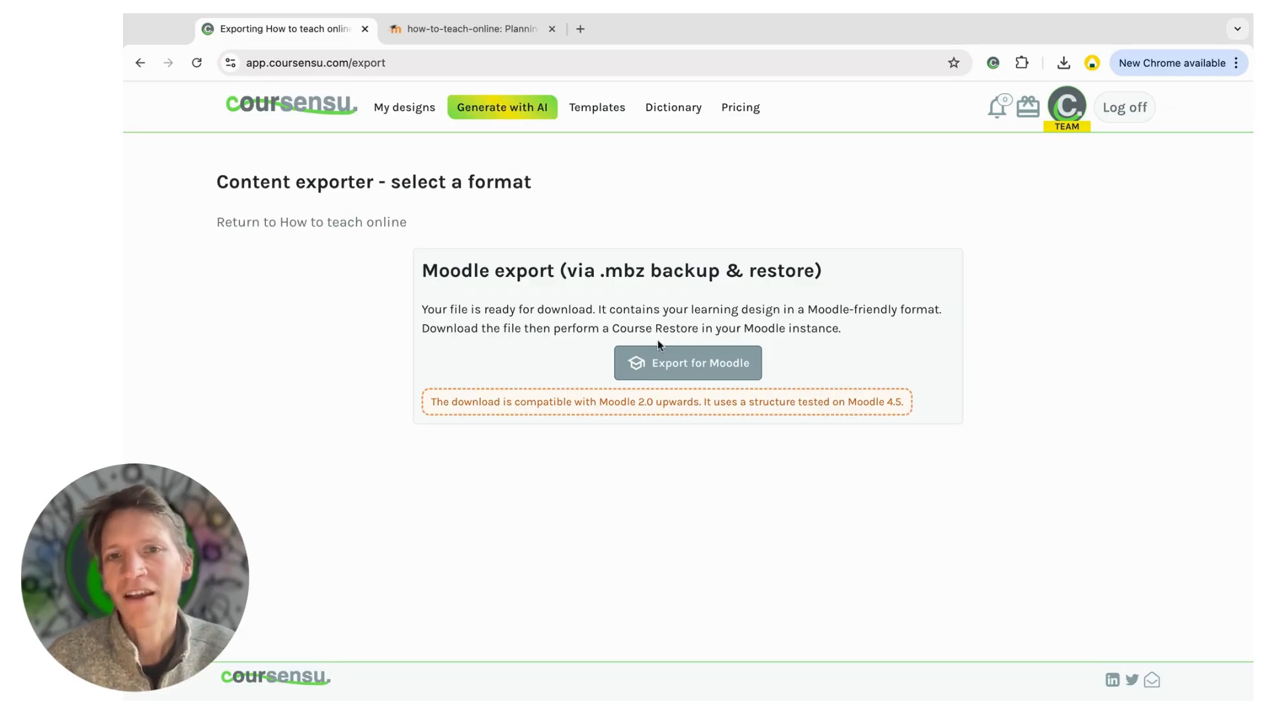
click(692, 370)
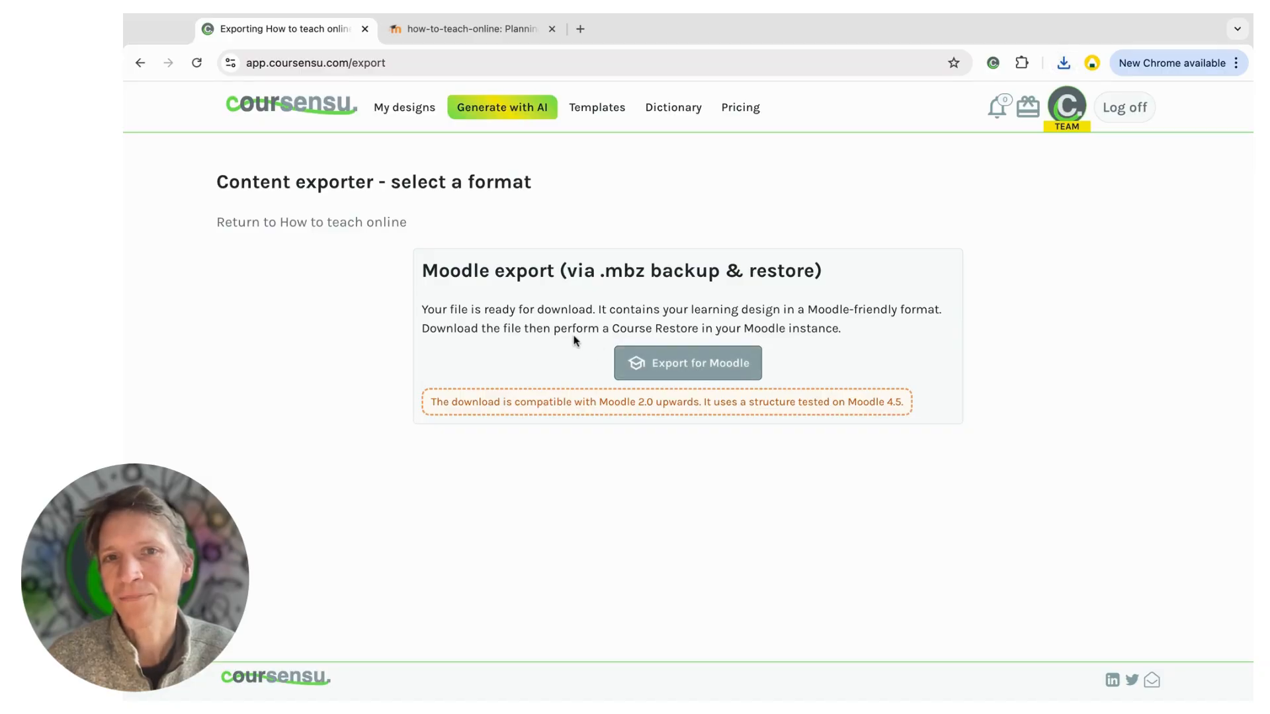
Switch to the Moodle sandbox and open the Restore course page in the site's course administration.
click(459, 33)
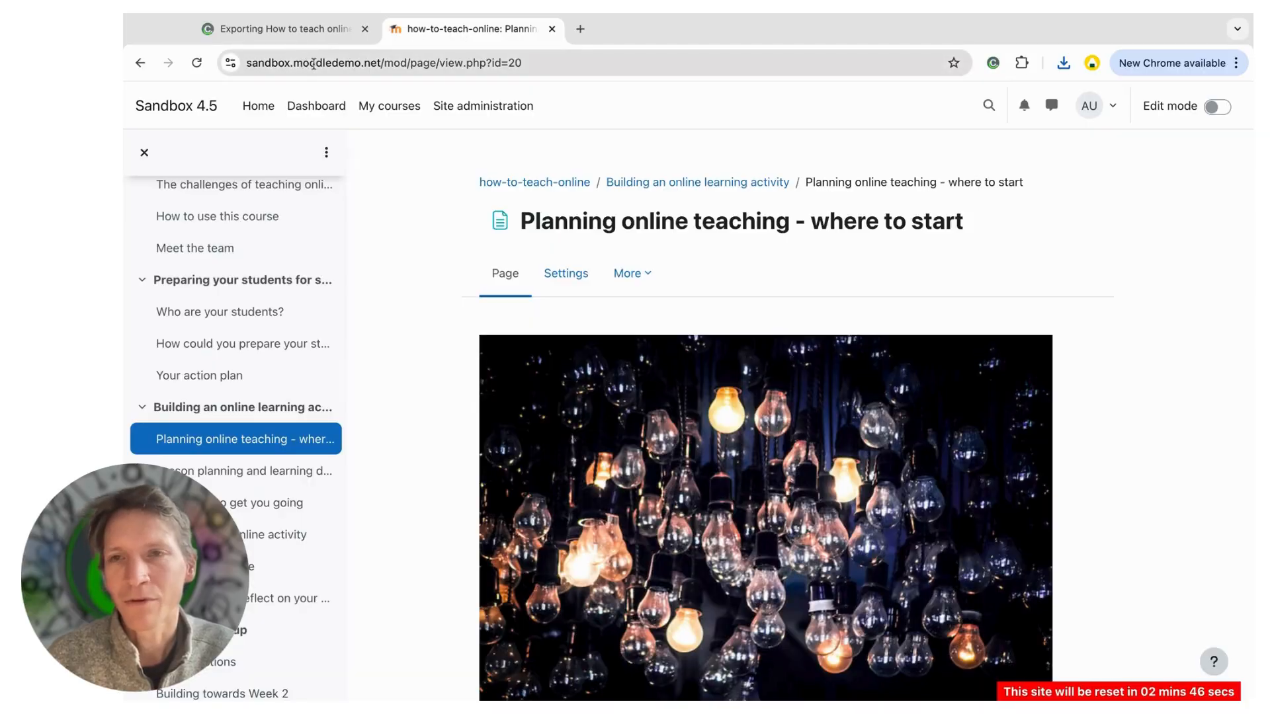
click(493, 112)
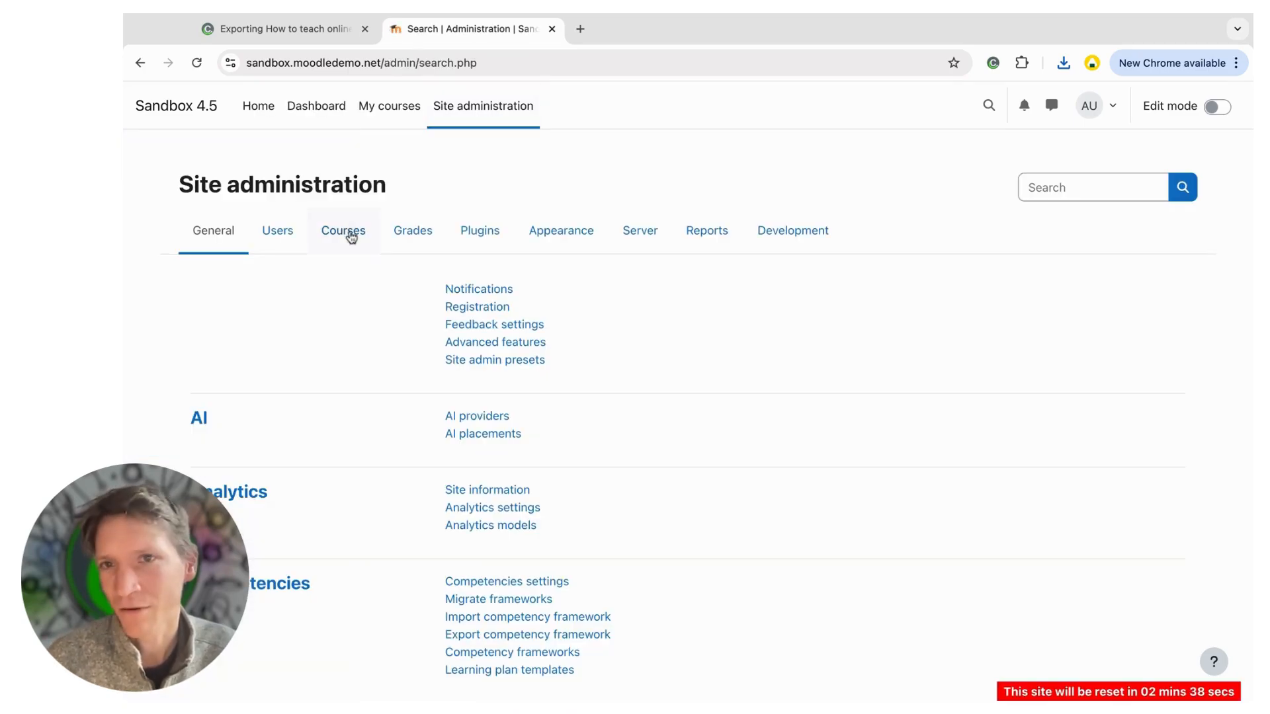
click(351, 237)
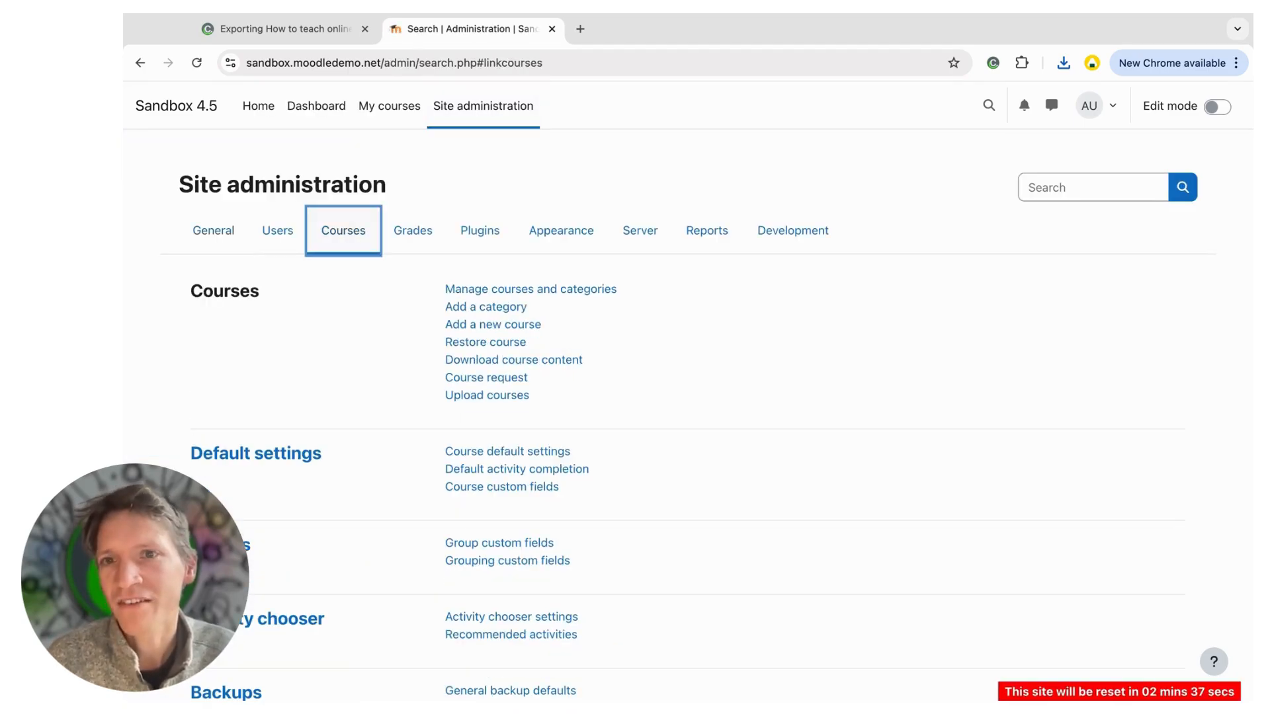
click(470, 347)
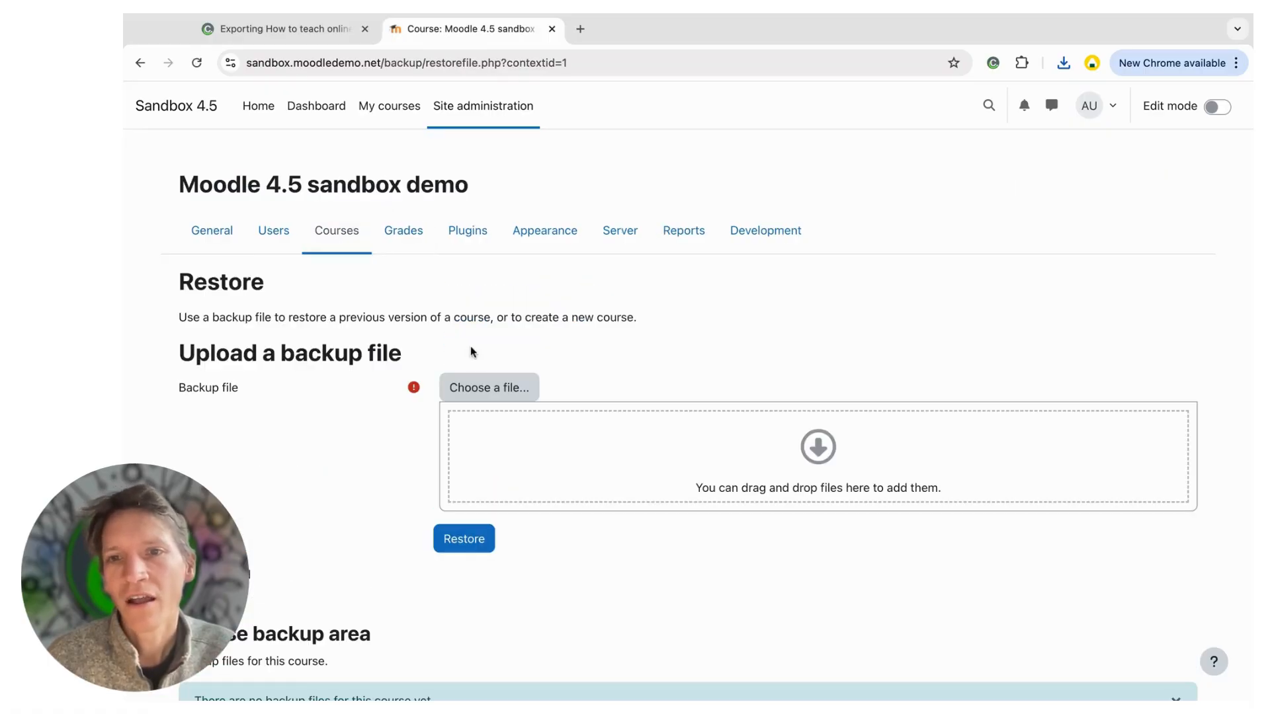
Upload How-to-teach-online-moodle-backup.mbz as the backup file.
click(488, 387)
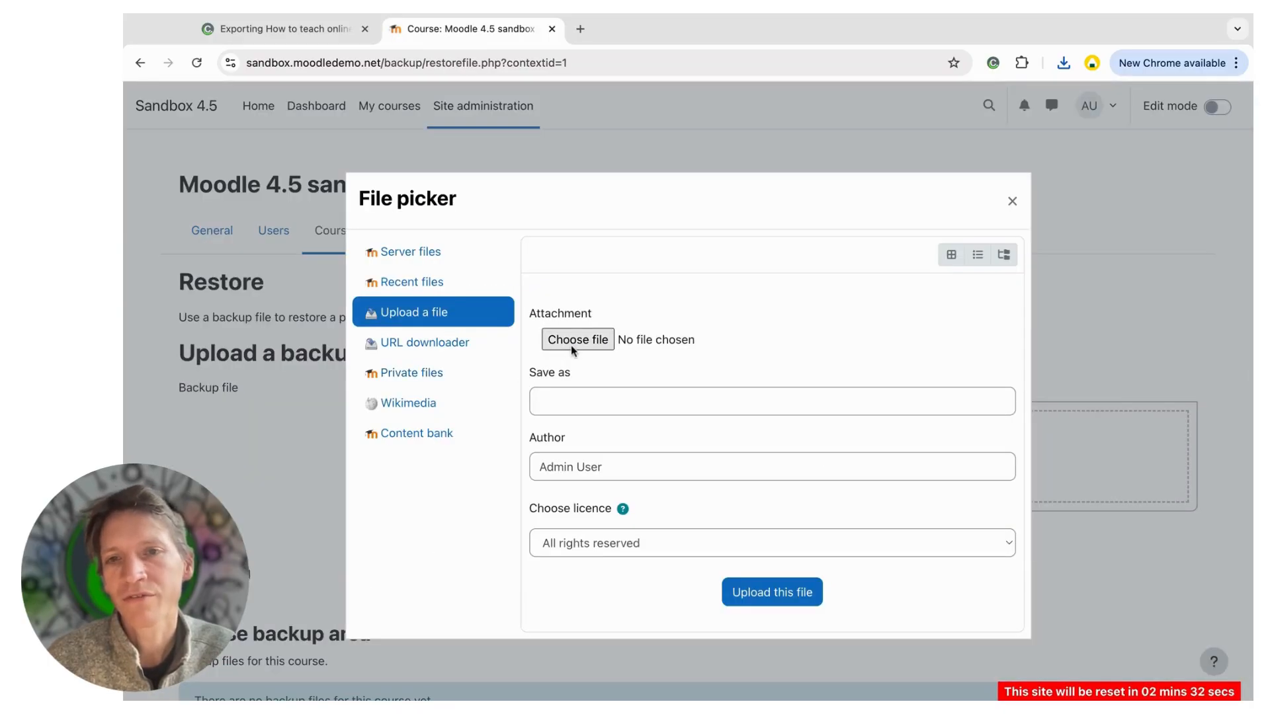
click(572, 347)
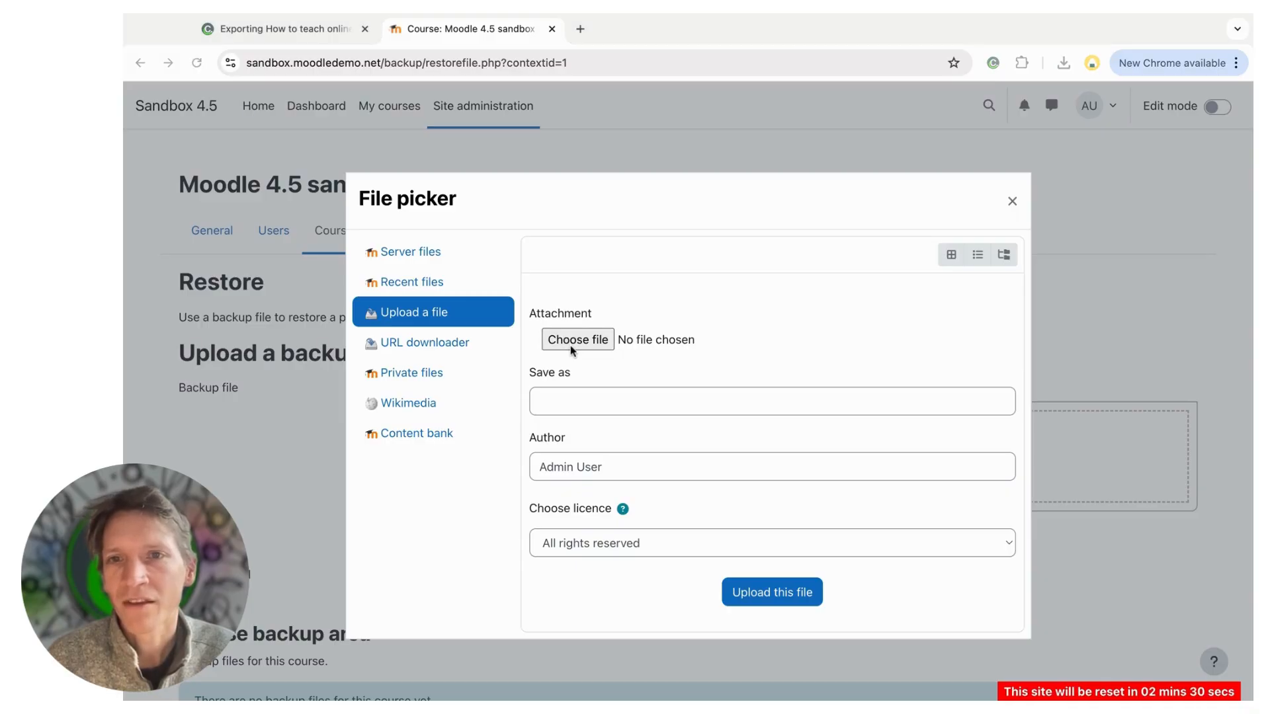
key(Return)
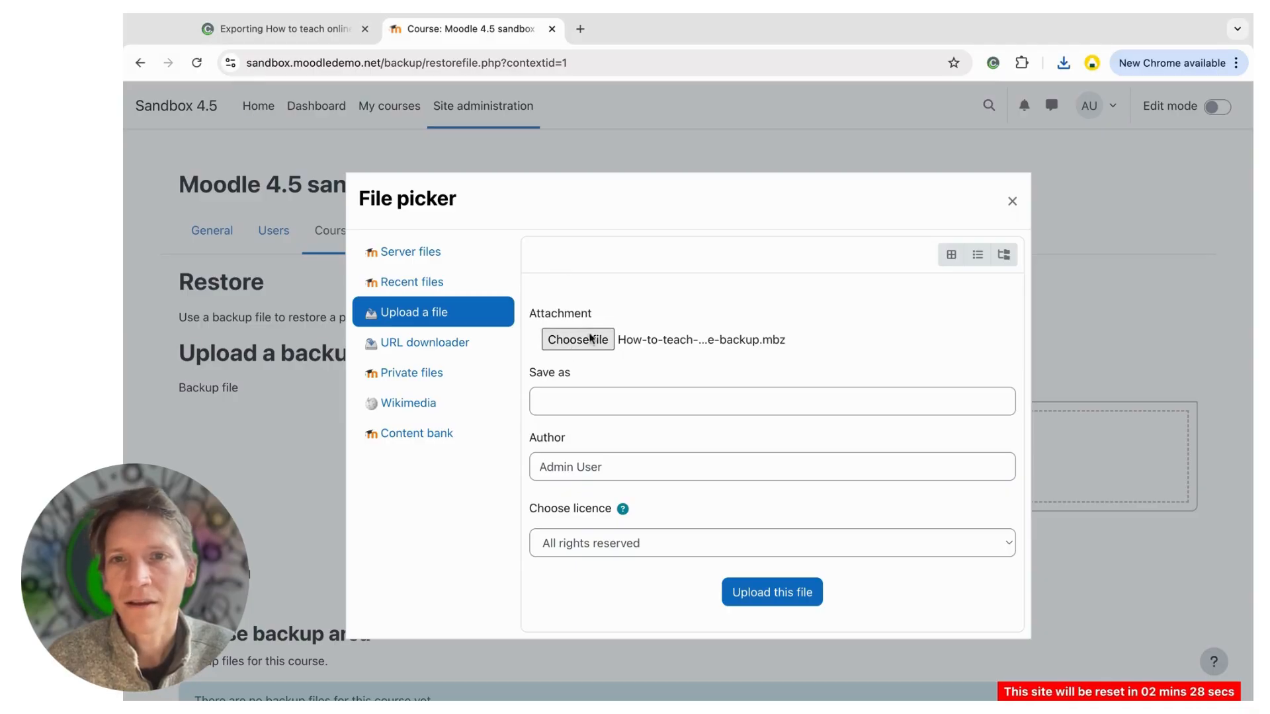
click(772, 594)
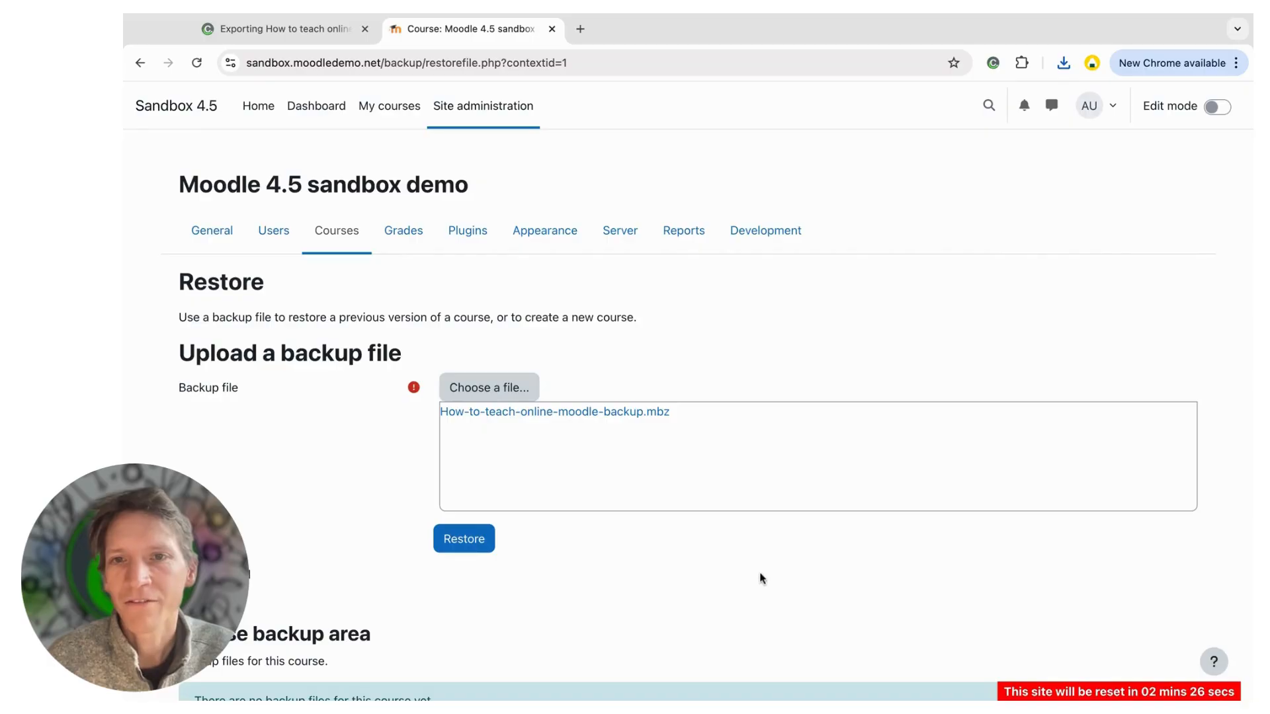
Start restoring the uploaded backup, confirm its details, and set the destination to a new course in the Miscellaneous category.
click(459, 539)
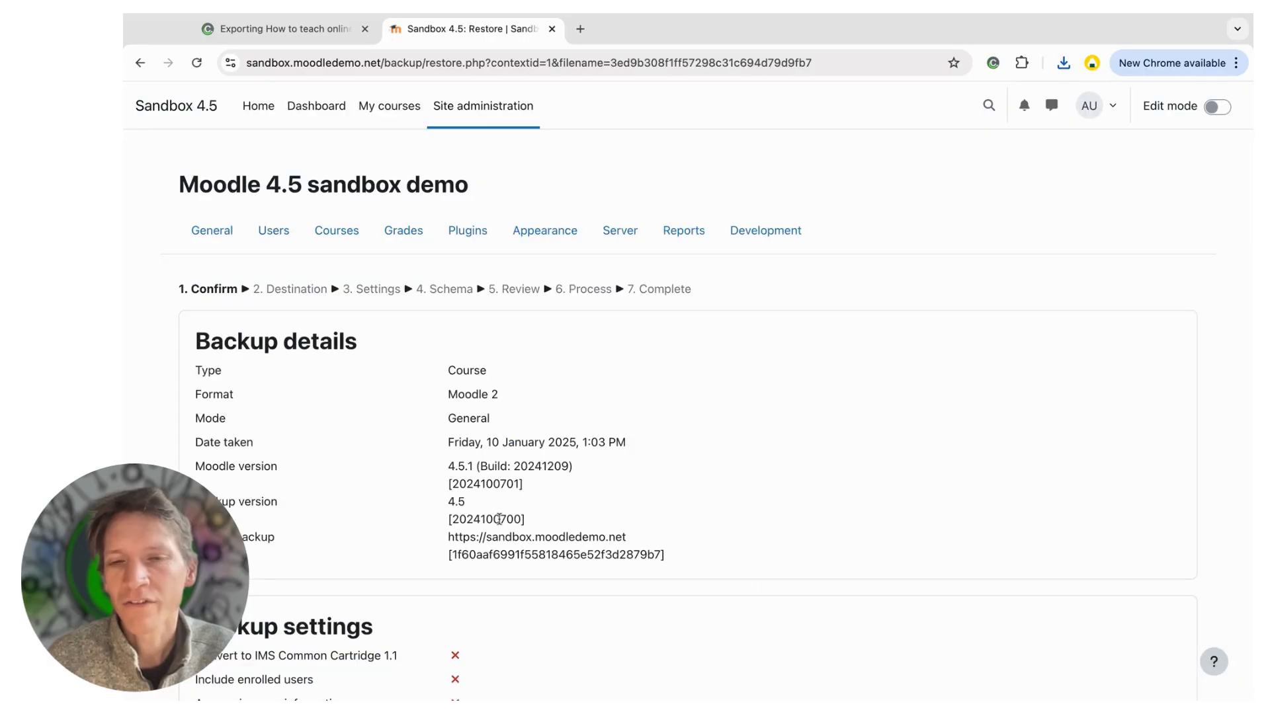
scroll(500, 519, down, 20)
scroll(500, 519, down, 20)
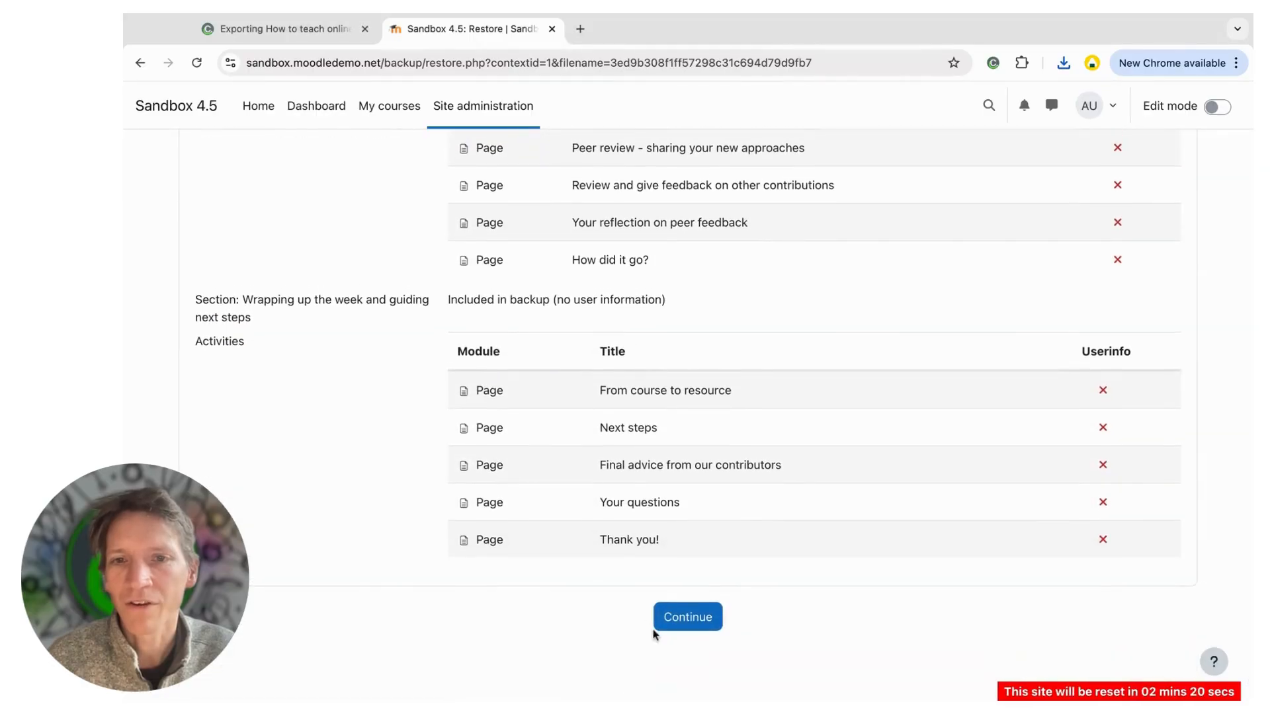
click(685, 605)
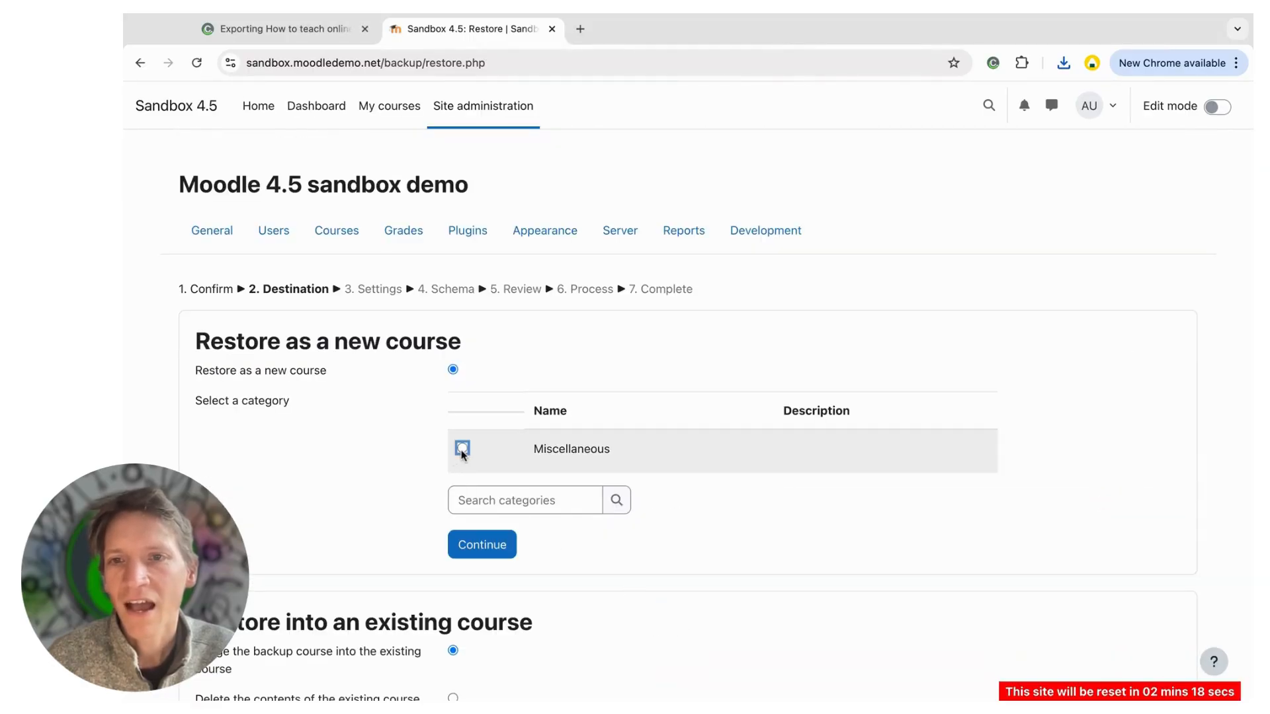
click(463, 448)
click(471, 546)
Accept the default restore settings and the schema with all sections and activities included, and go through the final review.
scroll(471, 551, down, 10)
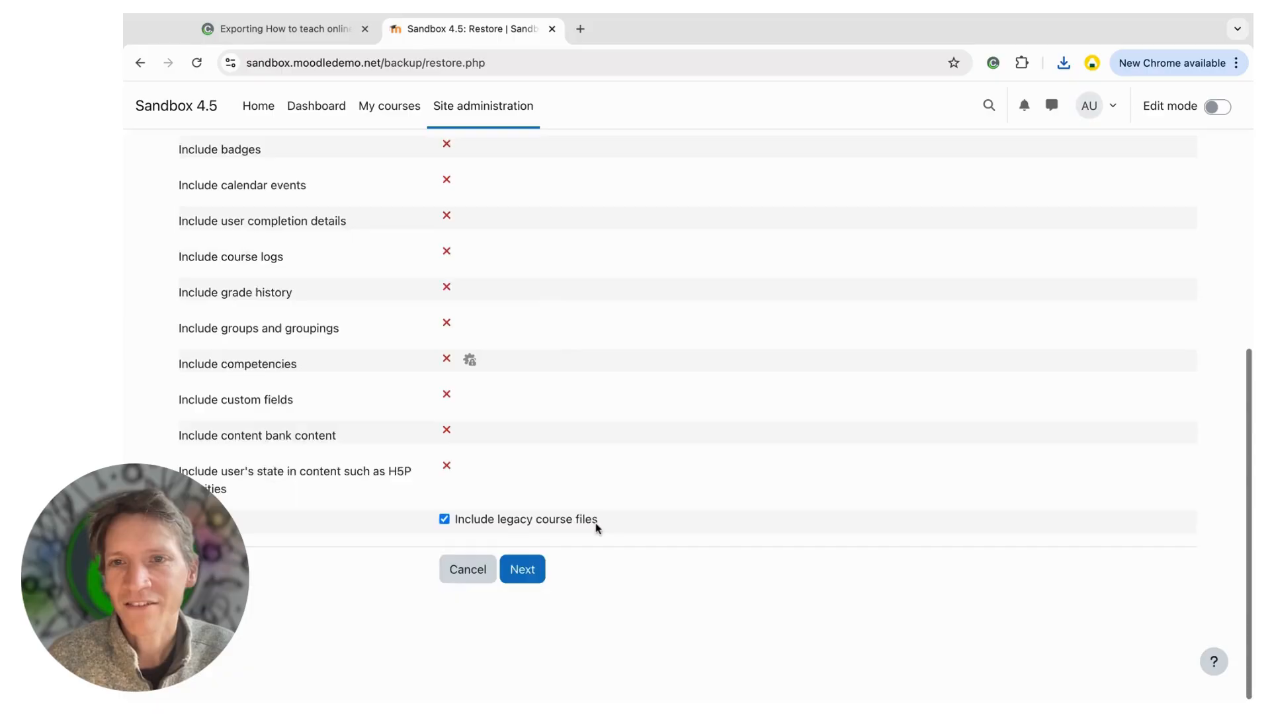
click(522, 603)
scroll(633, 534, down, 20)
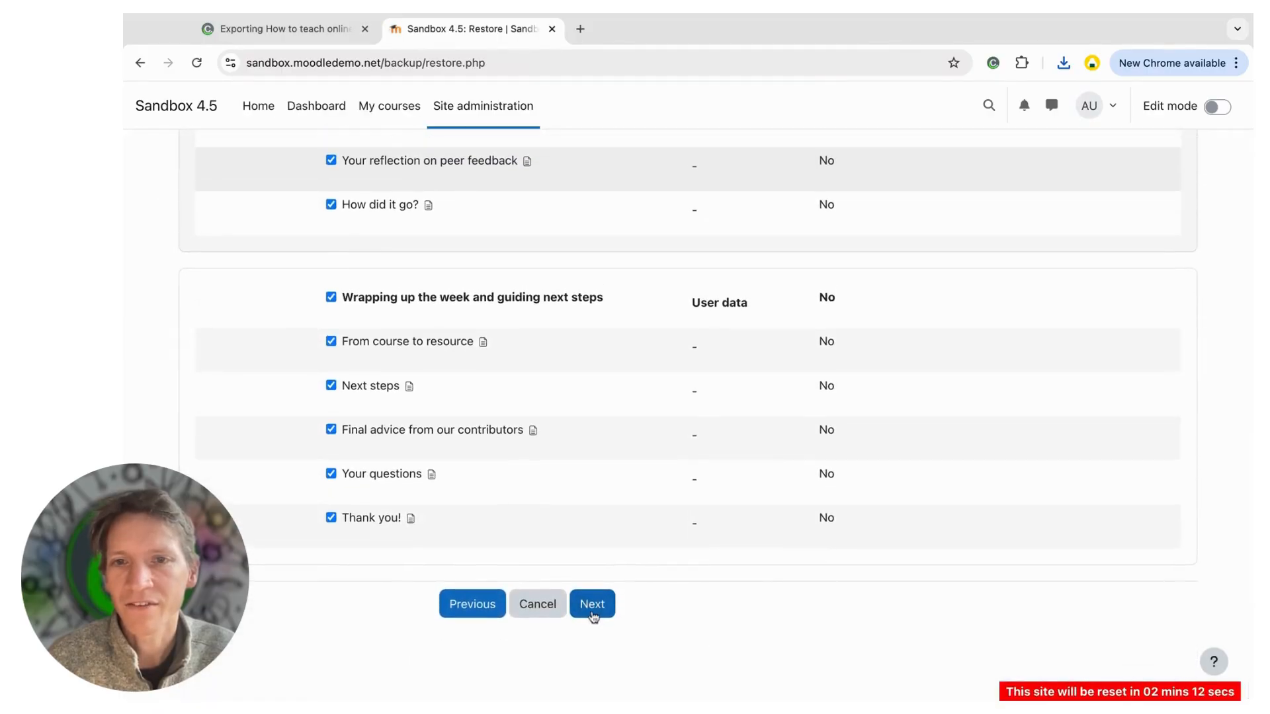
click(597, 597)
scroll(621, 550, down, 15)
scroll(620, 550, down, 10)
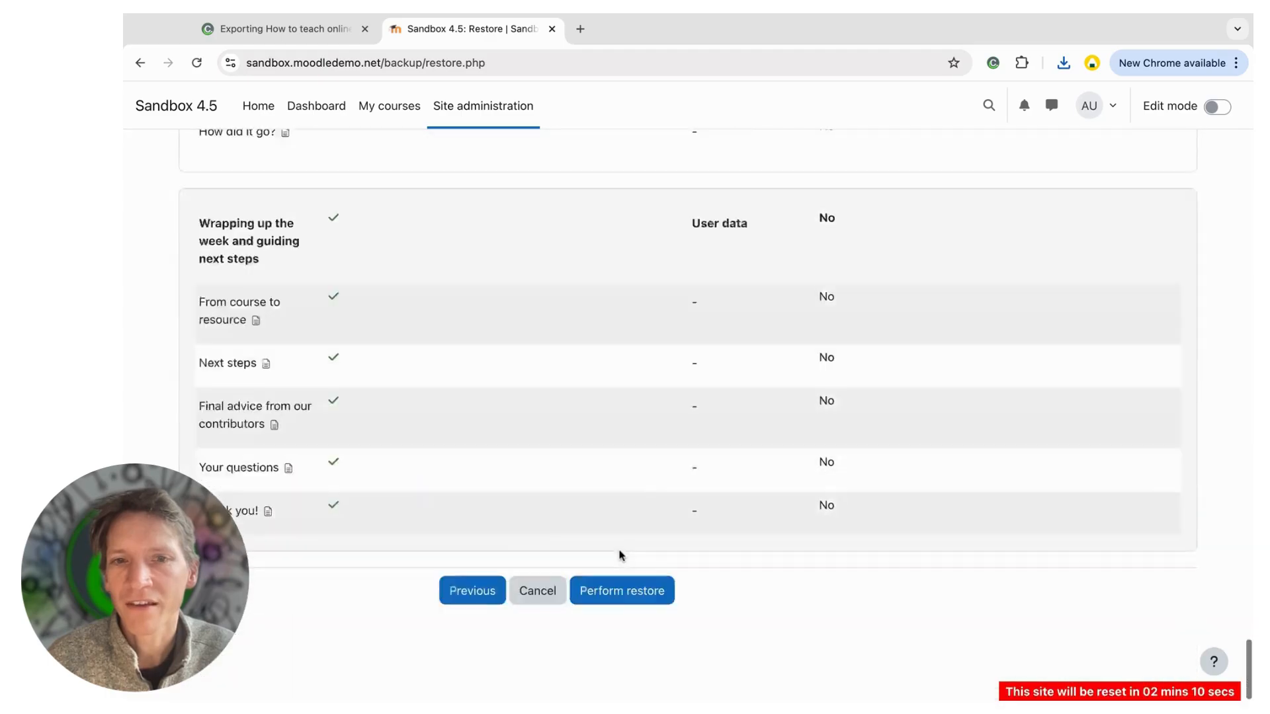
Perform the restore of the backup and continue to the newly created How to teach online course.
click(614, 598)
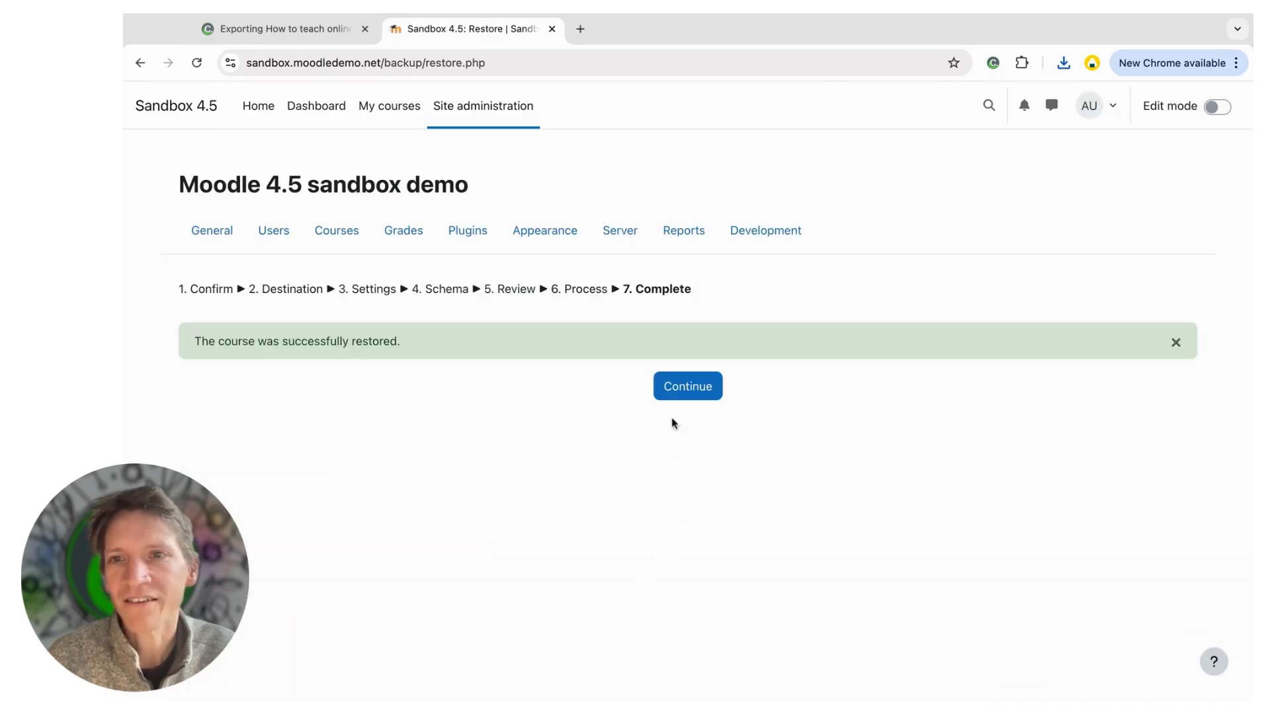
click(691, 397)
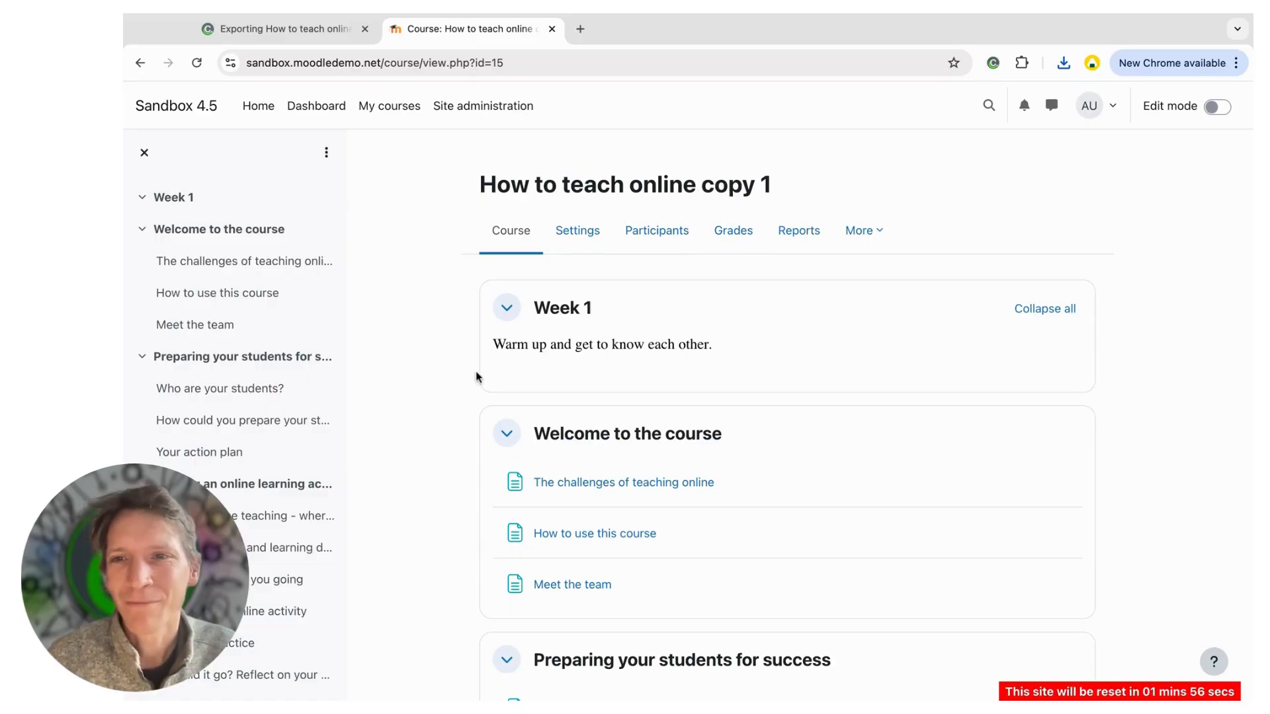
Review the restored content on The challenges of teaching online, the page on preparing students, and Planning online teaching - where to start.
scroll(576, 411, down, 3)
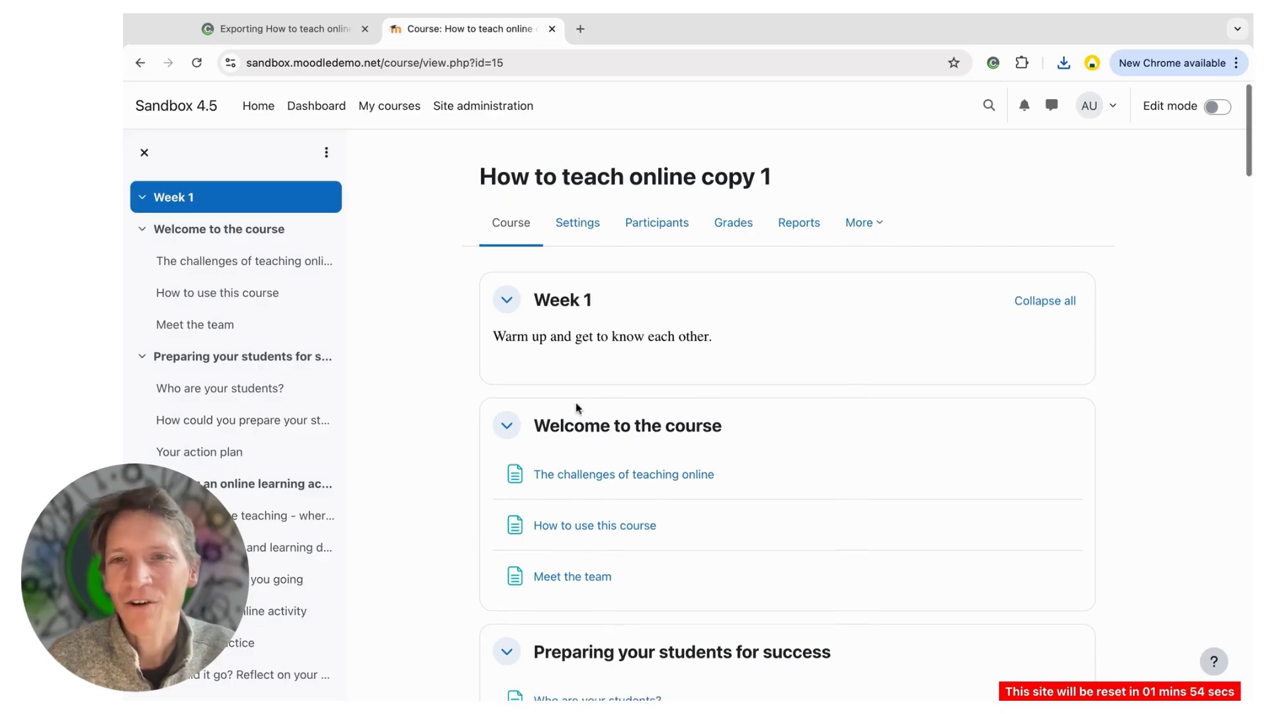
click(597, 341)
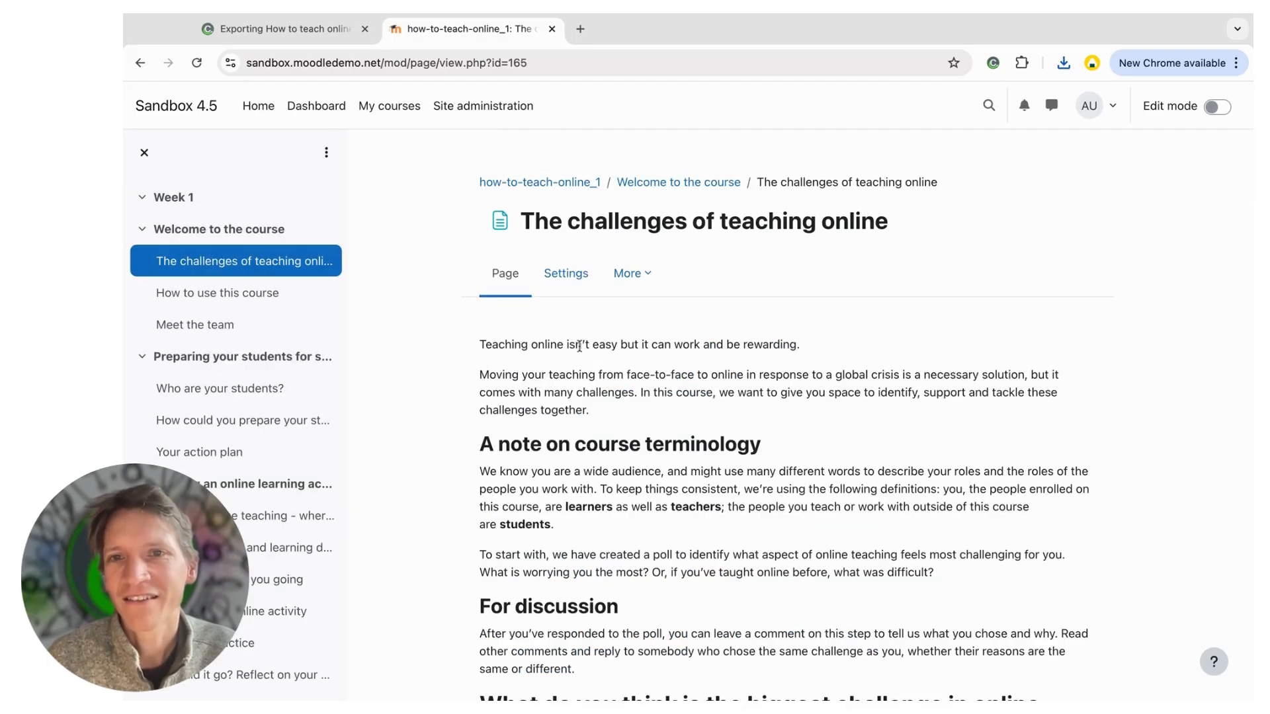
click(243, 424)
scroll(464, 389, down, 6)
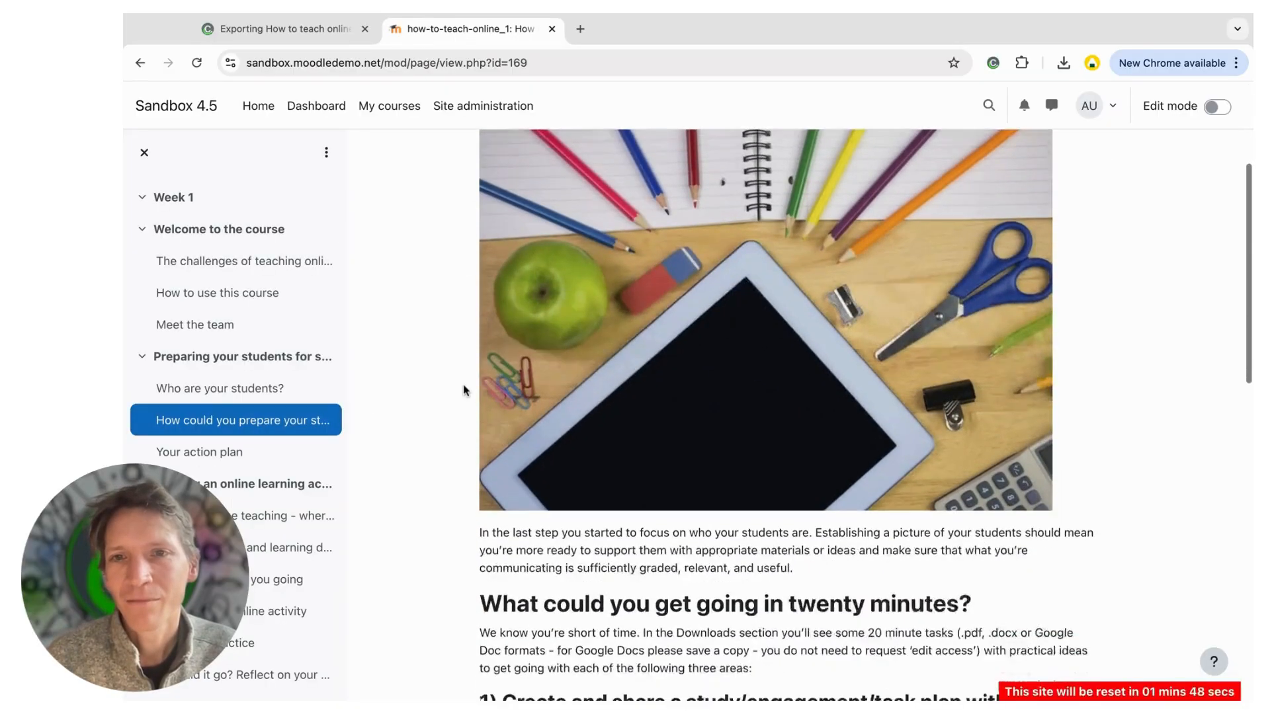
scroll(463, 390, down, 3)
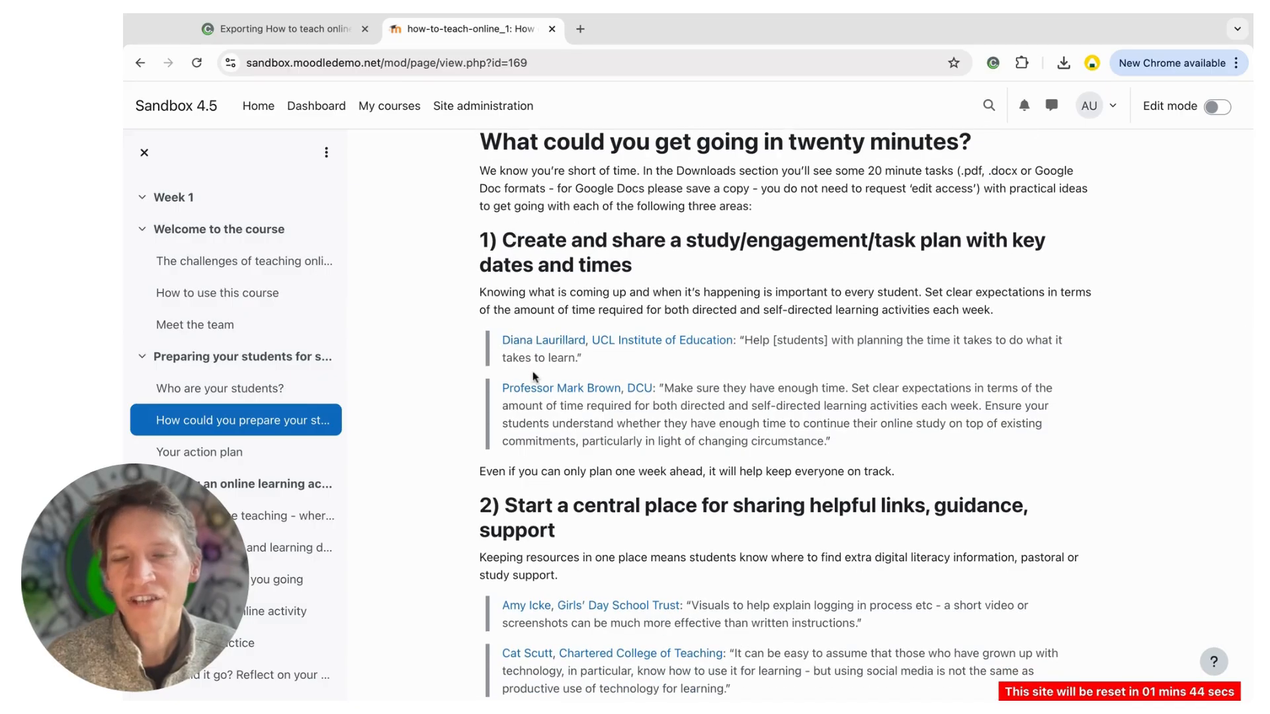
scroll(580, 453, down, 5)
scroll(579, 453, down, 1)
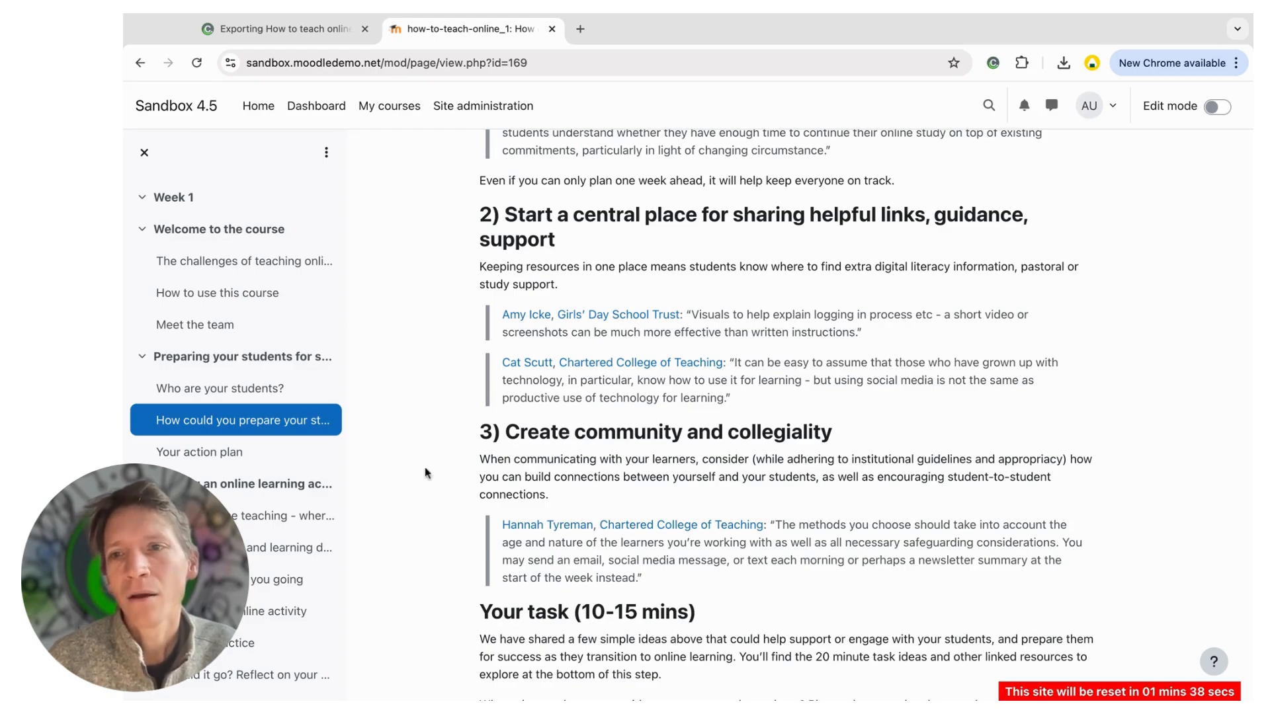
click(238, 516)
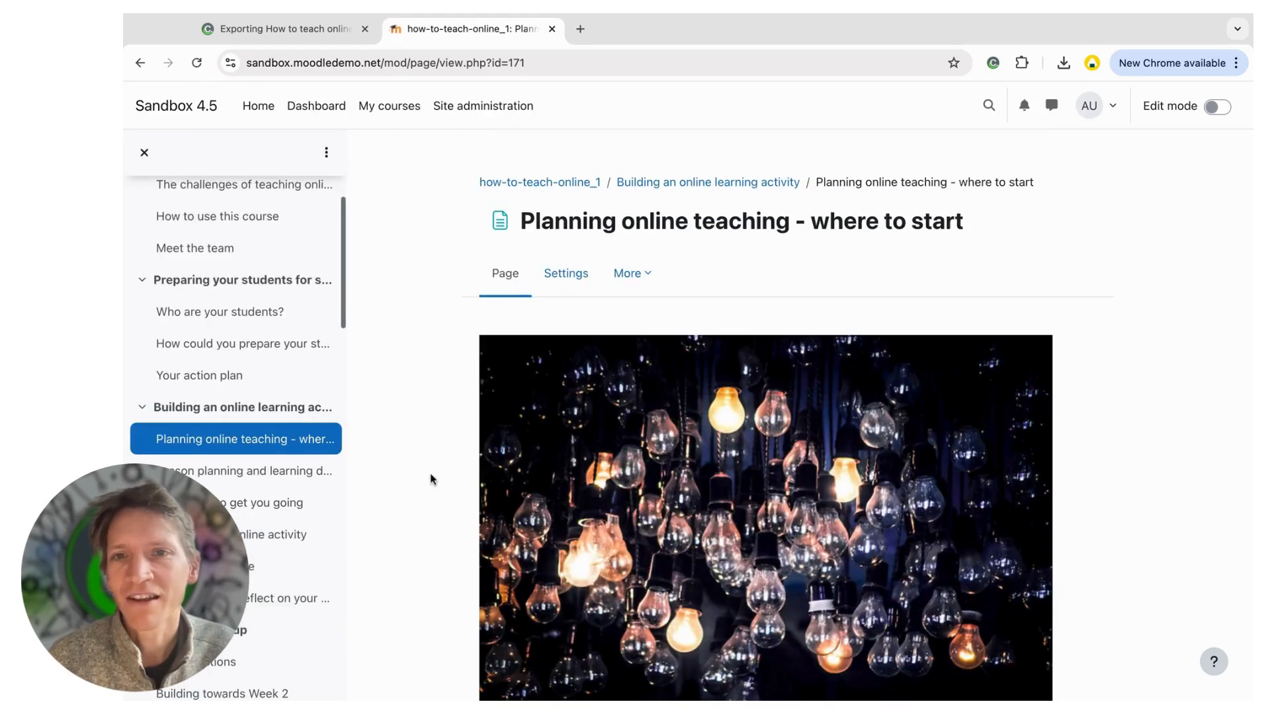
scroll(431, 478, down, 2)
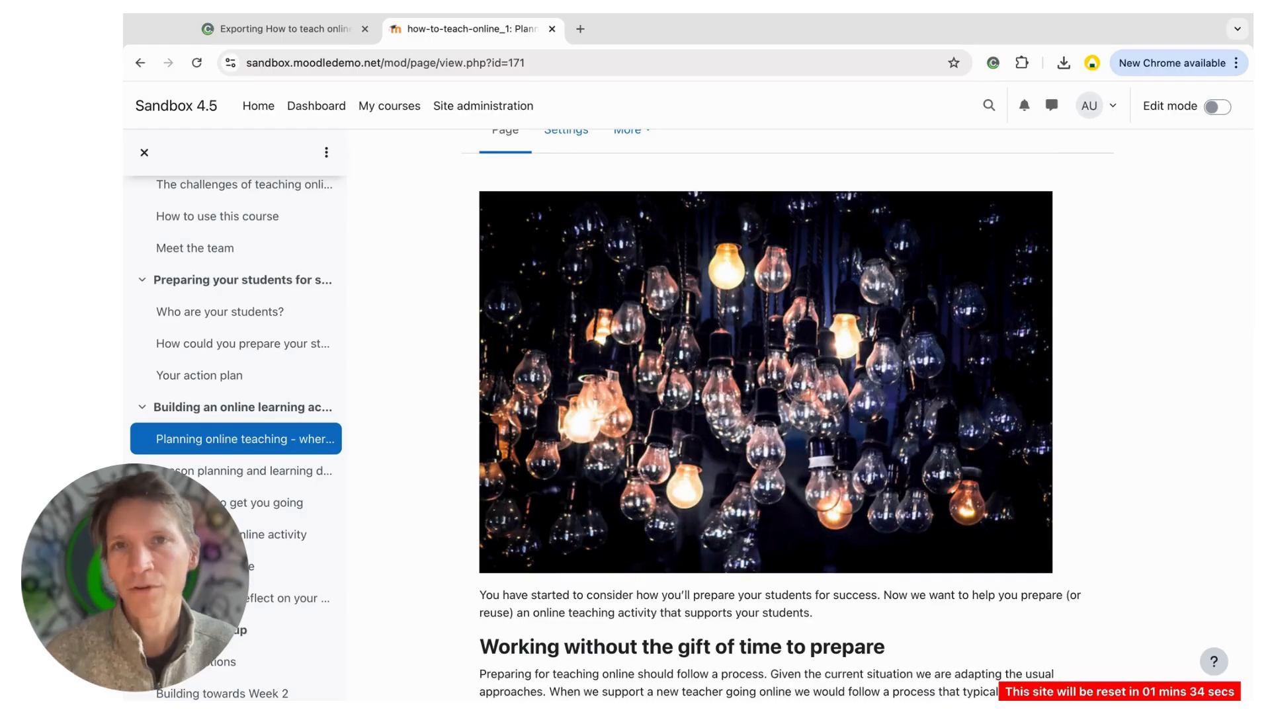